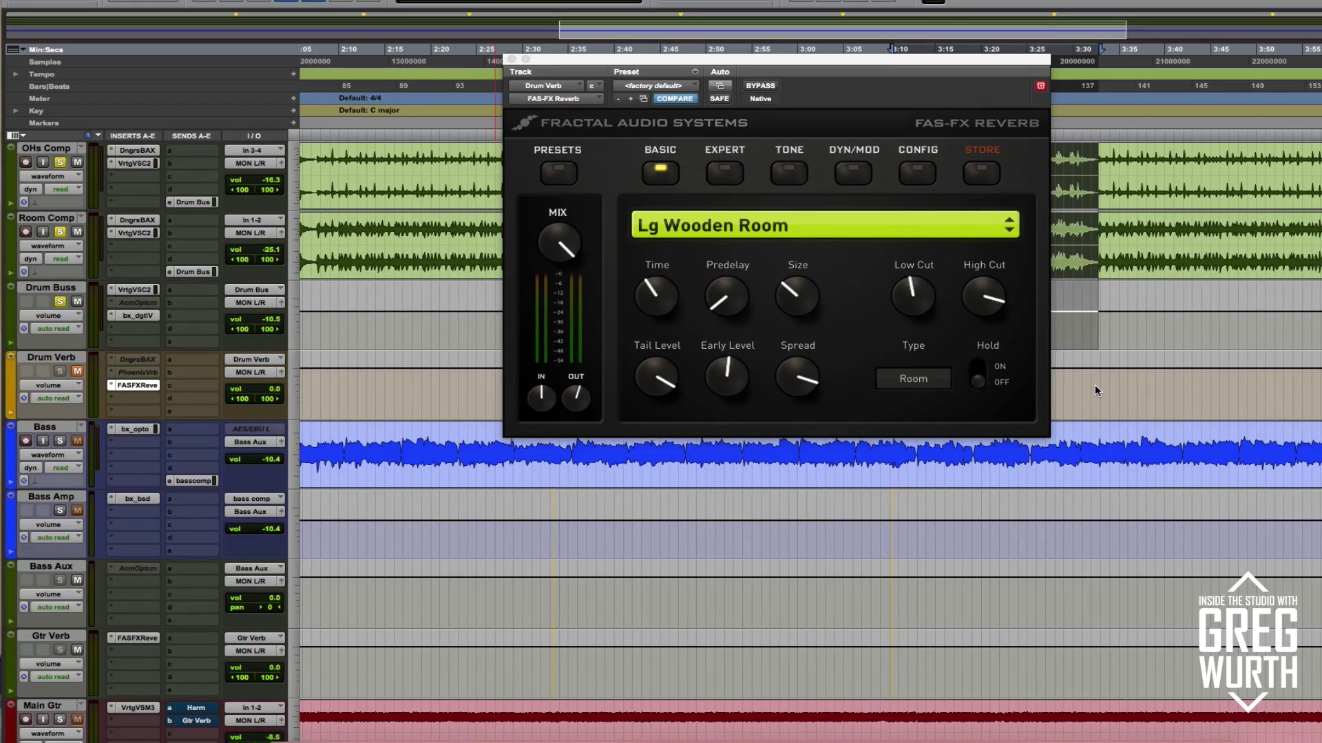
- Browse the Drum Verb reverb's preset library through the Small, Room and Spring categories
{"action": "left_click", "coordinate": [563, 170]}
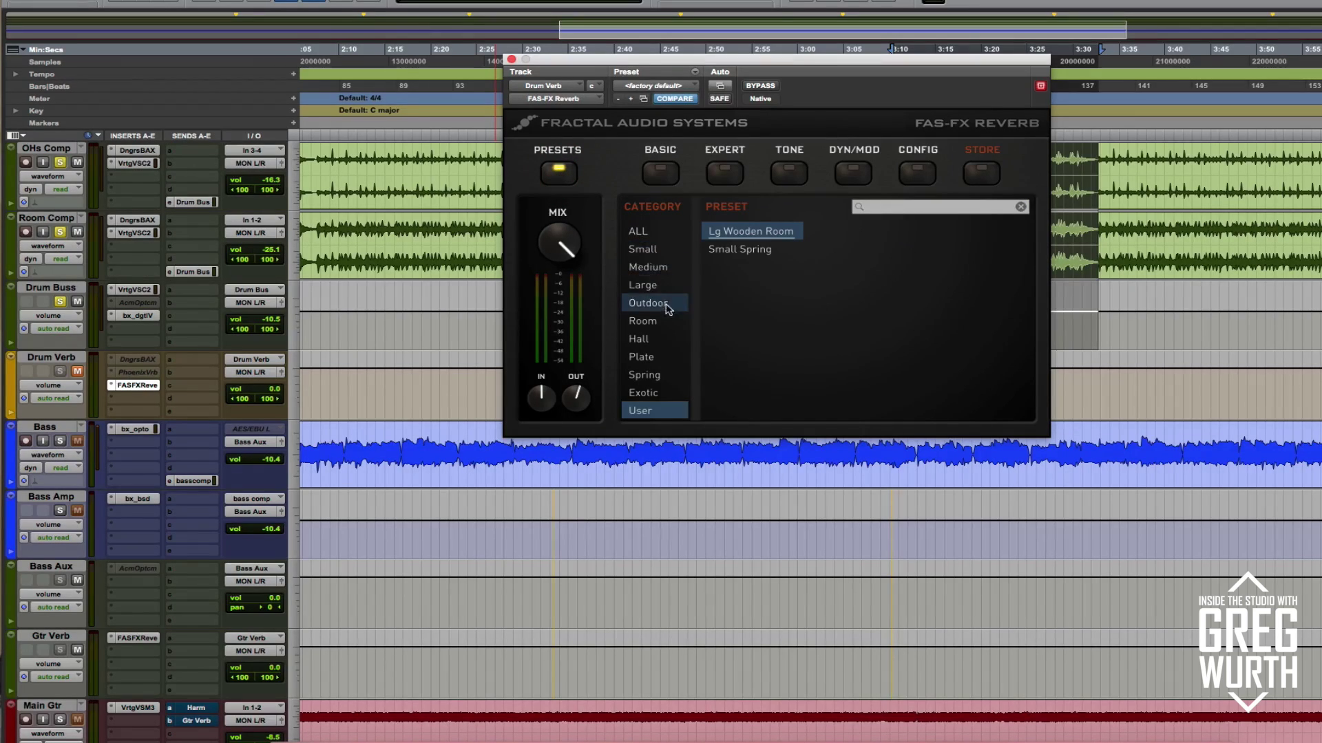
{"action": "left_click", "coordinate": [642, 250]}
{"action": "left_click", "coordinate": [642, 320]}
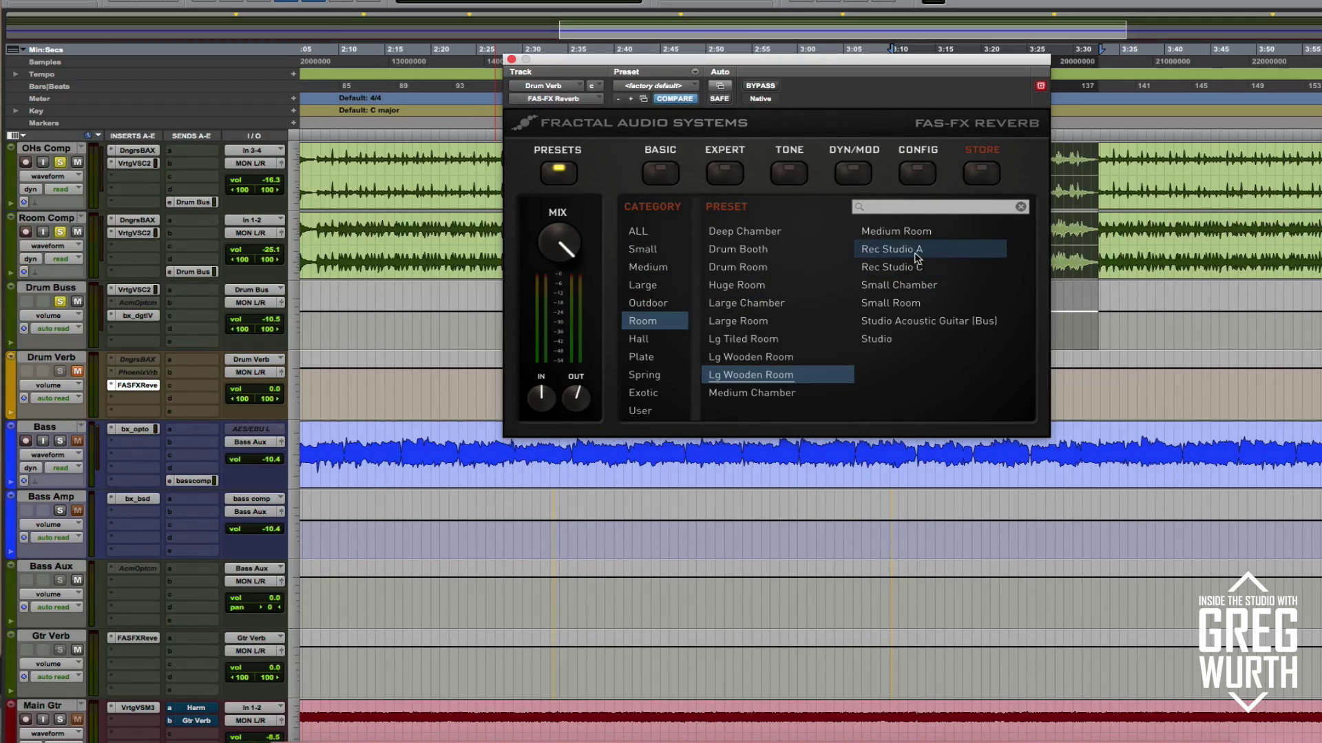
{"action": "left_click", "coordinate": [652, 378]}
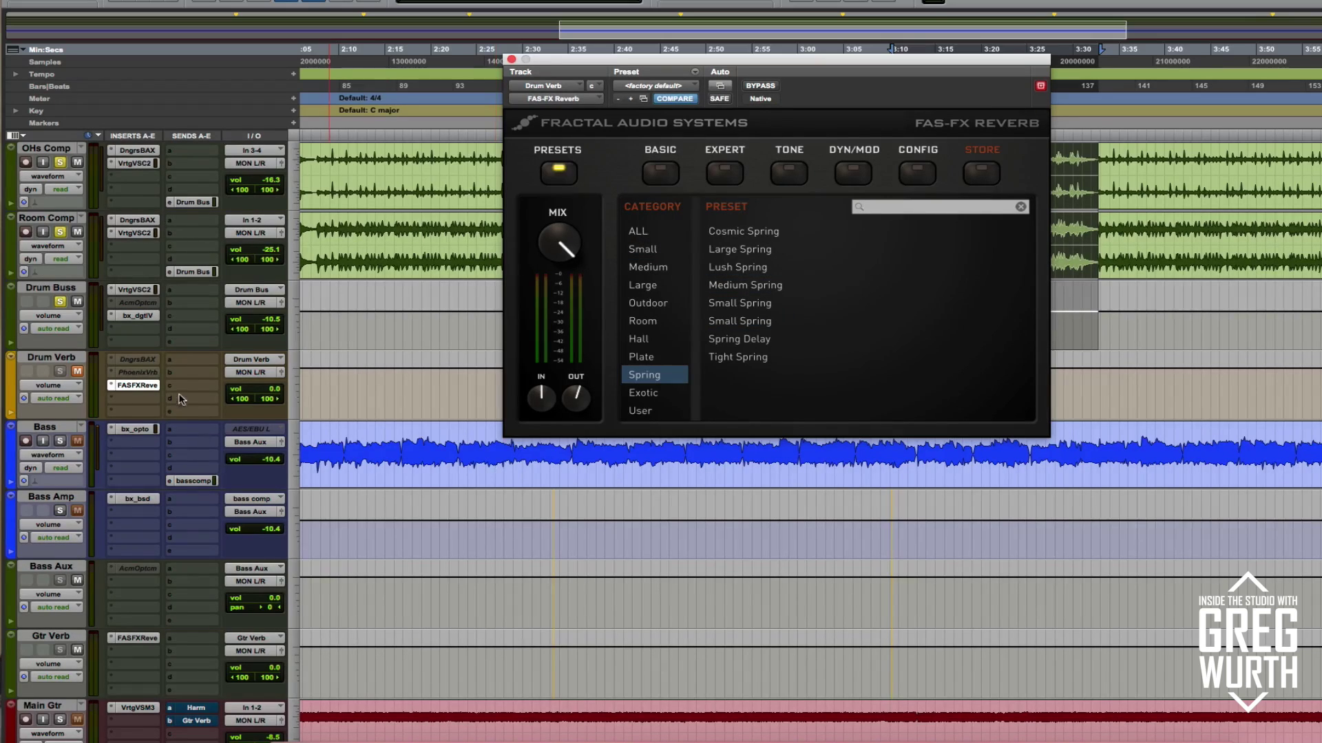
- Load the Lg Wooden Room preset from the User category in the Drum Verb reverb and display its Basic parameters
{"action": "left_click", "coordinate": [148, 386]}
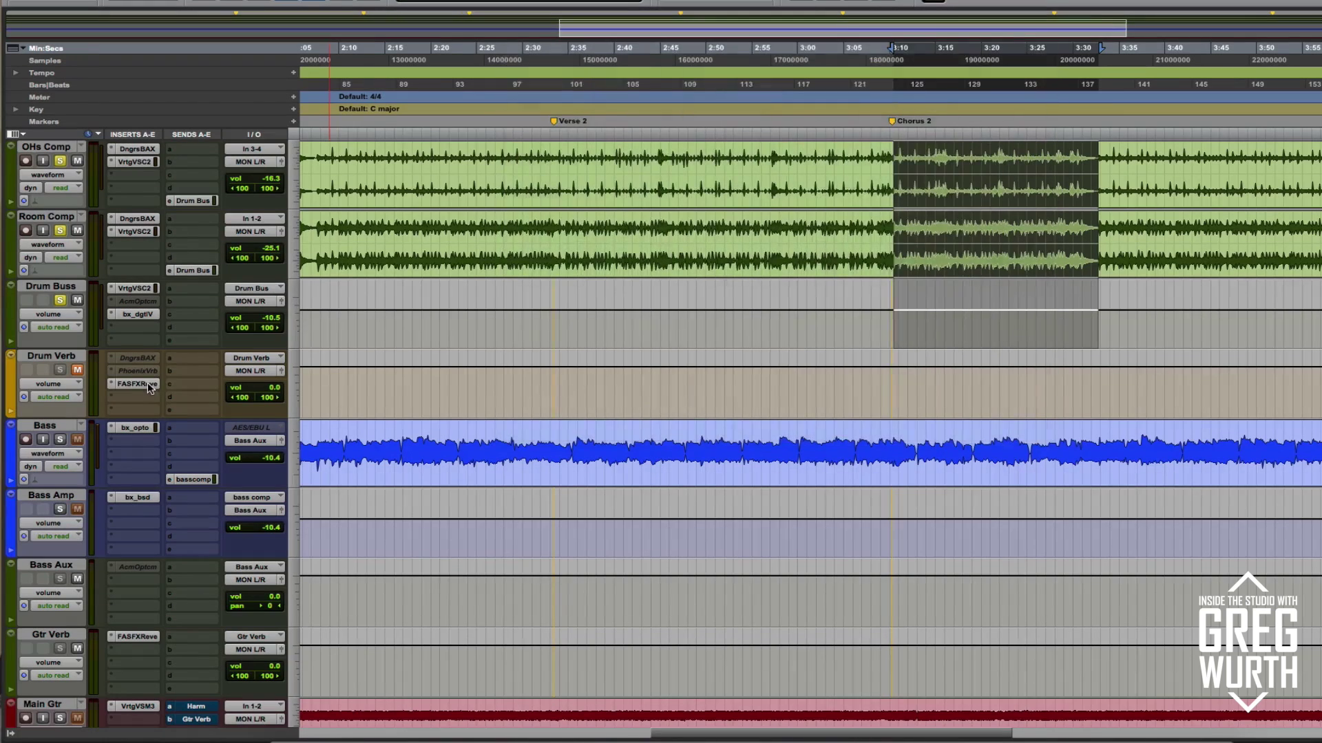
{"action": "left_click", "coordinate": [158, 384]}
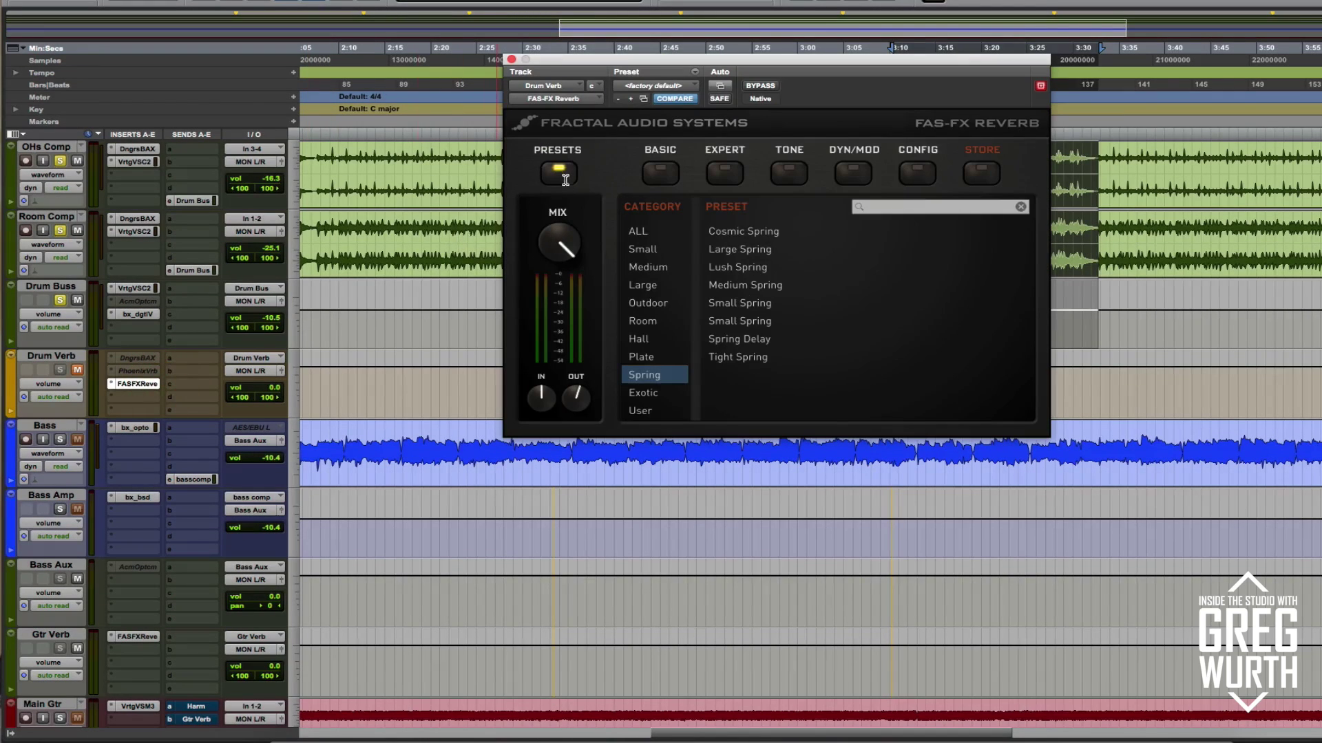
{"action": "left_click", "coordinate": [634, 411]}
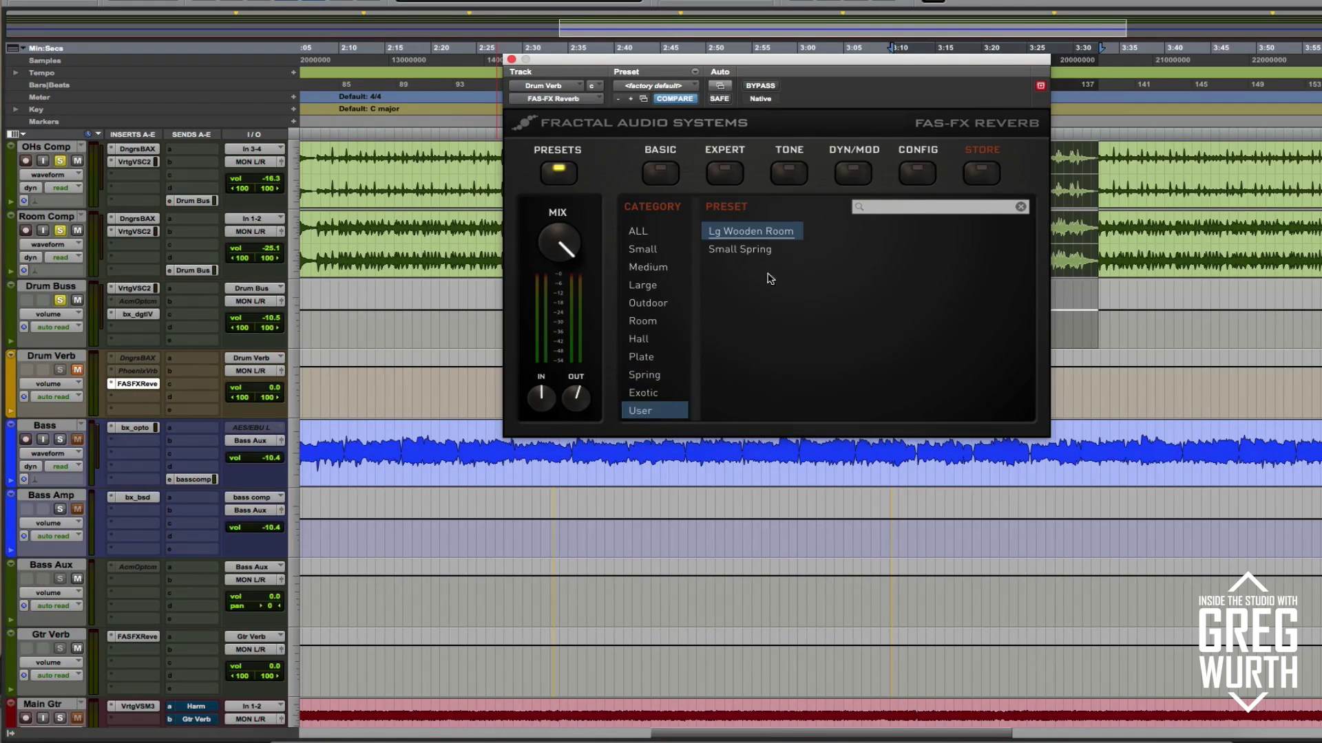
{"action": "left_click", "coordinate": [763, 234]}
{"action": "left_click", "coordinate": [672, 175]}
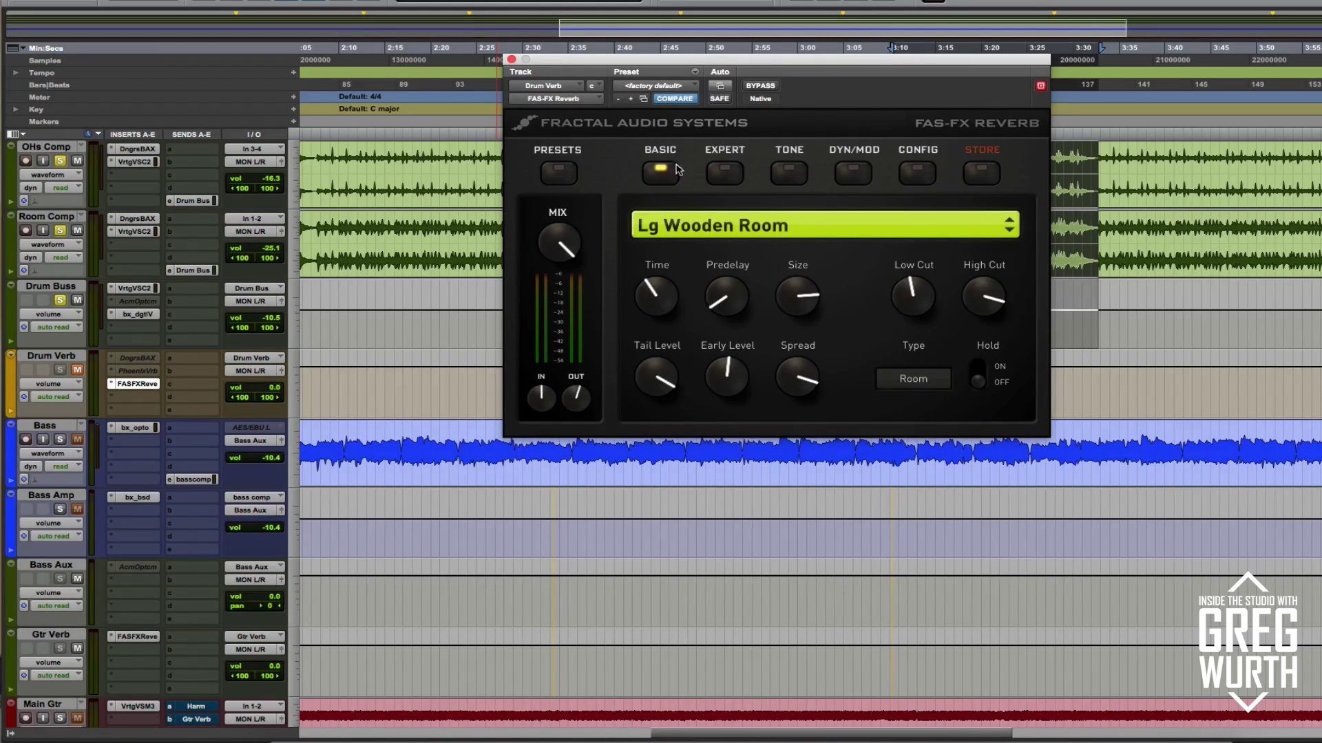
- Play the selected drum passage with the Drum Verb track muted, and stop playback
{"action": "left_click_drag", "start_coordinate": [742, 58], "coordinate": [745, 59]}
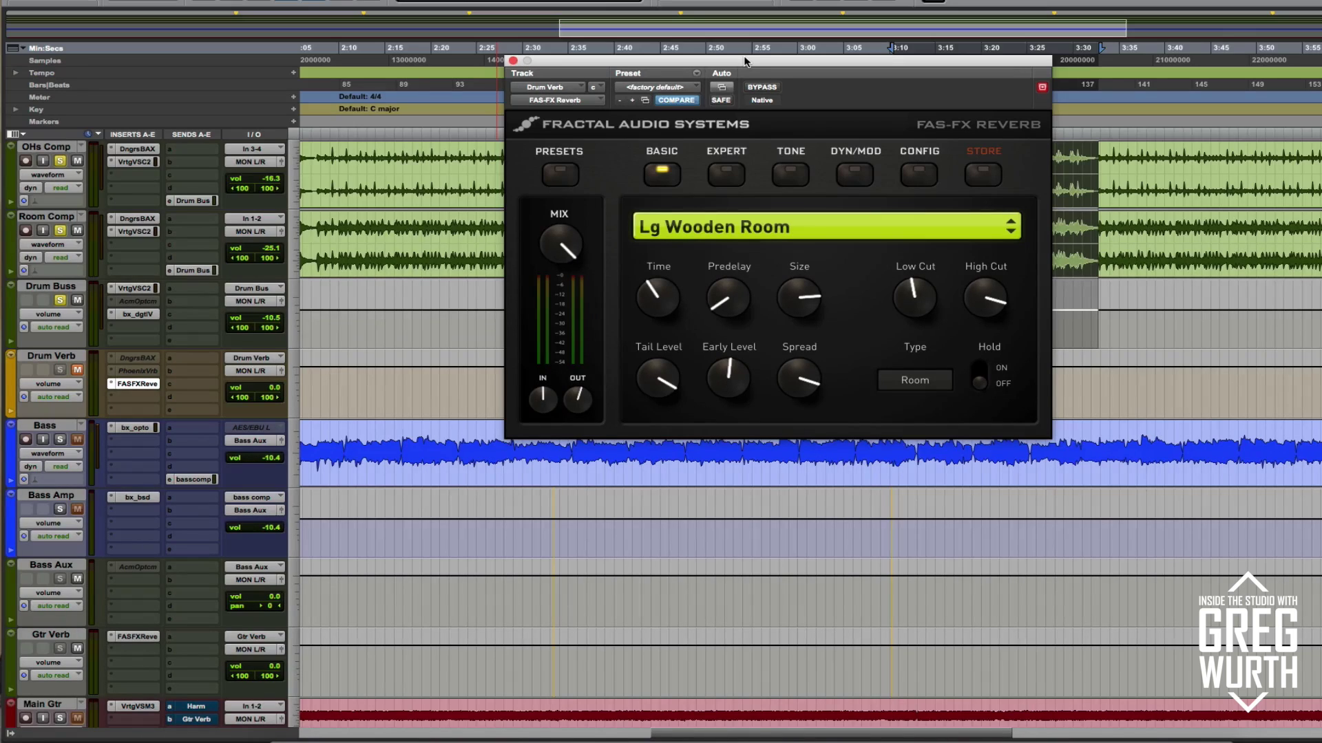
{"action": "key", "text": "space"}
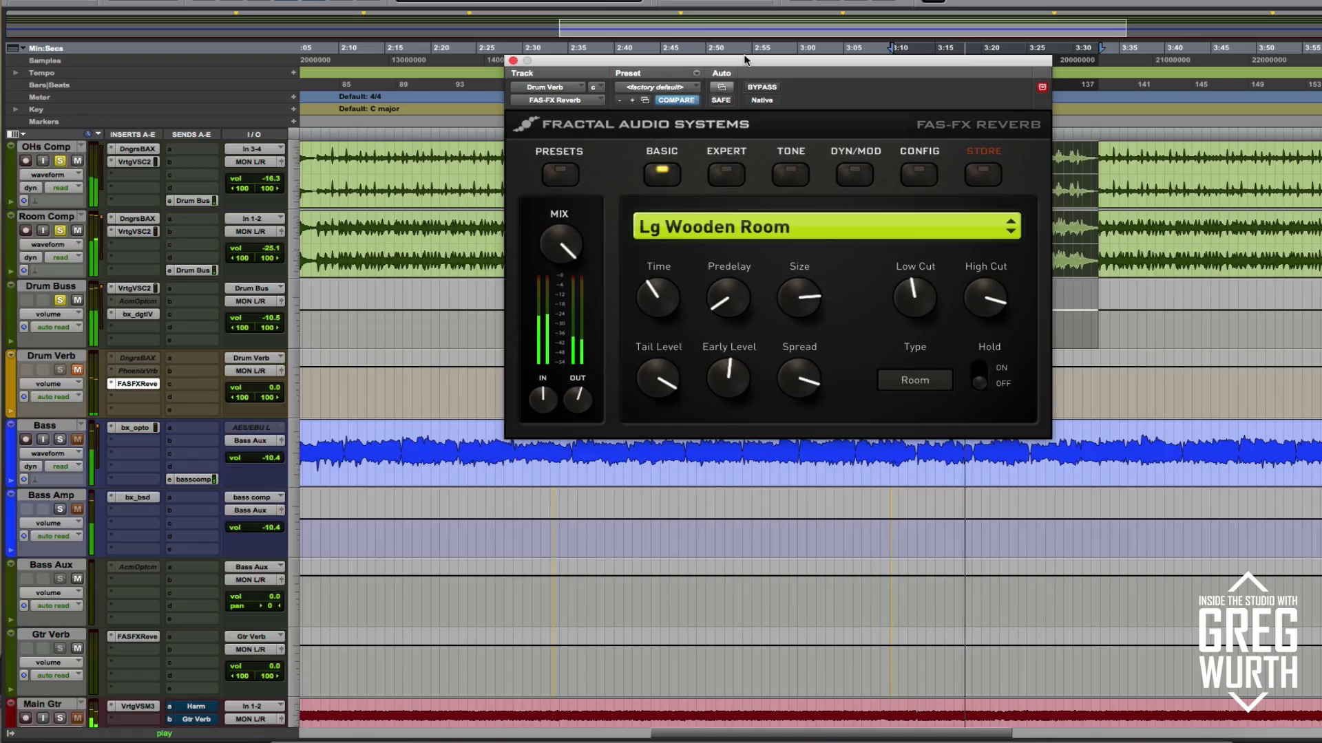
{"action": "key", "text": "space"}
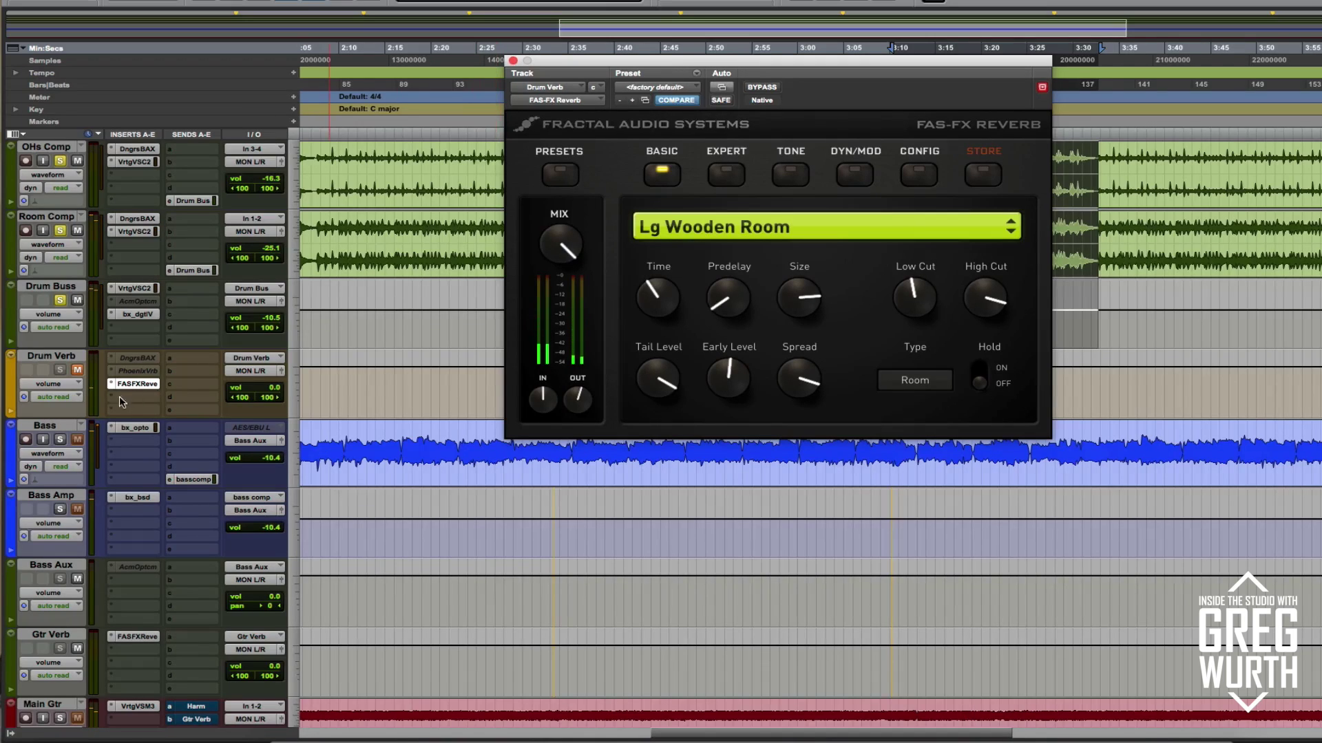
- Unmute the Drum Verb track and play the drum passage with reverb
{"action": "left_click", "coordinate": [77, 371]}
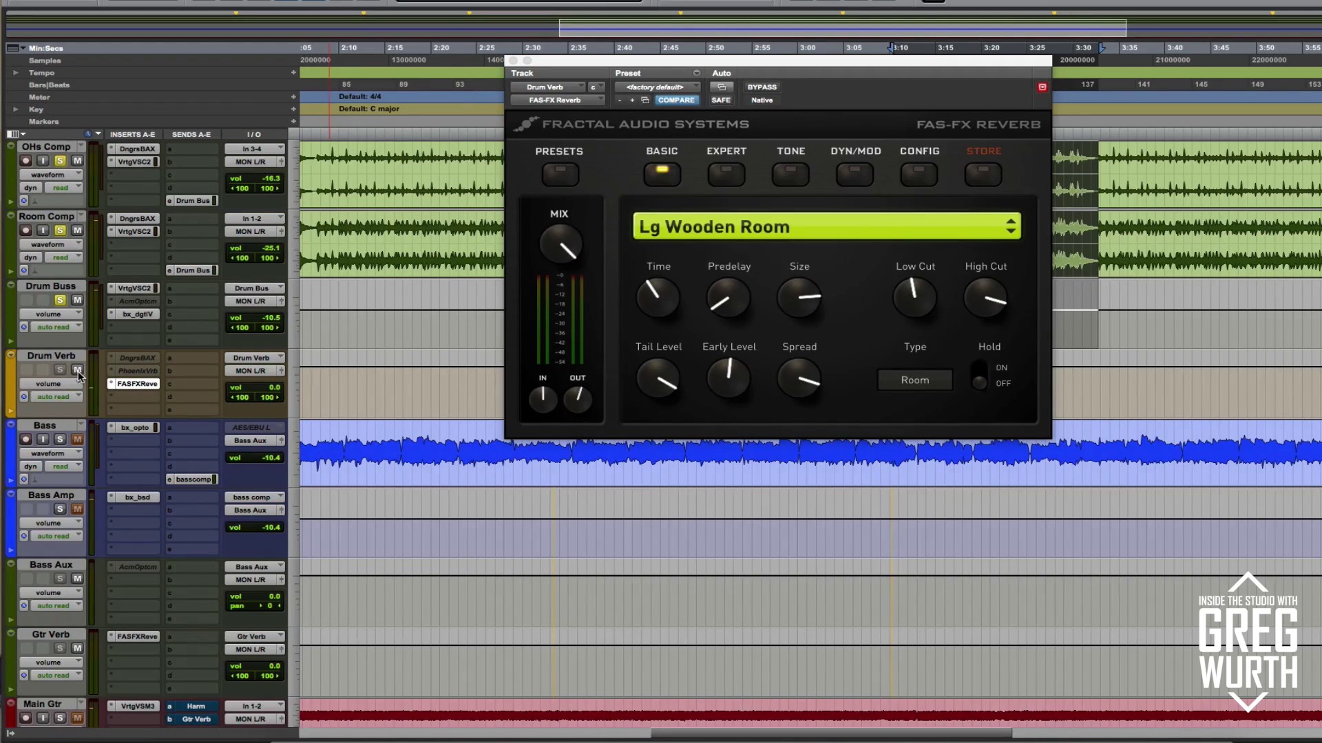
{"action": "key", "text": "space"}
{"action": "key", "text": "space"}
- Examine the Low Cut, Predelay, Tail Level, Early Level and Size values among the reverb's Basic parameters
{"action": "mouse_move", "coordinate": [684, 307]}
{"action": "mouse_move", "coordinate": [878, 296]}
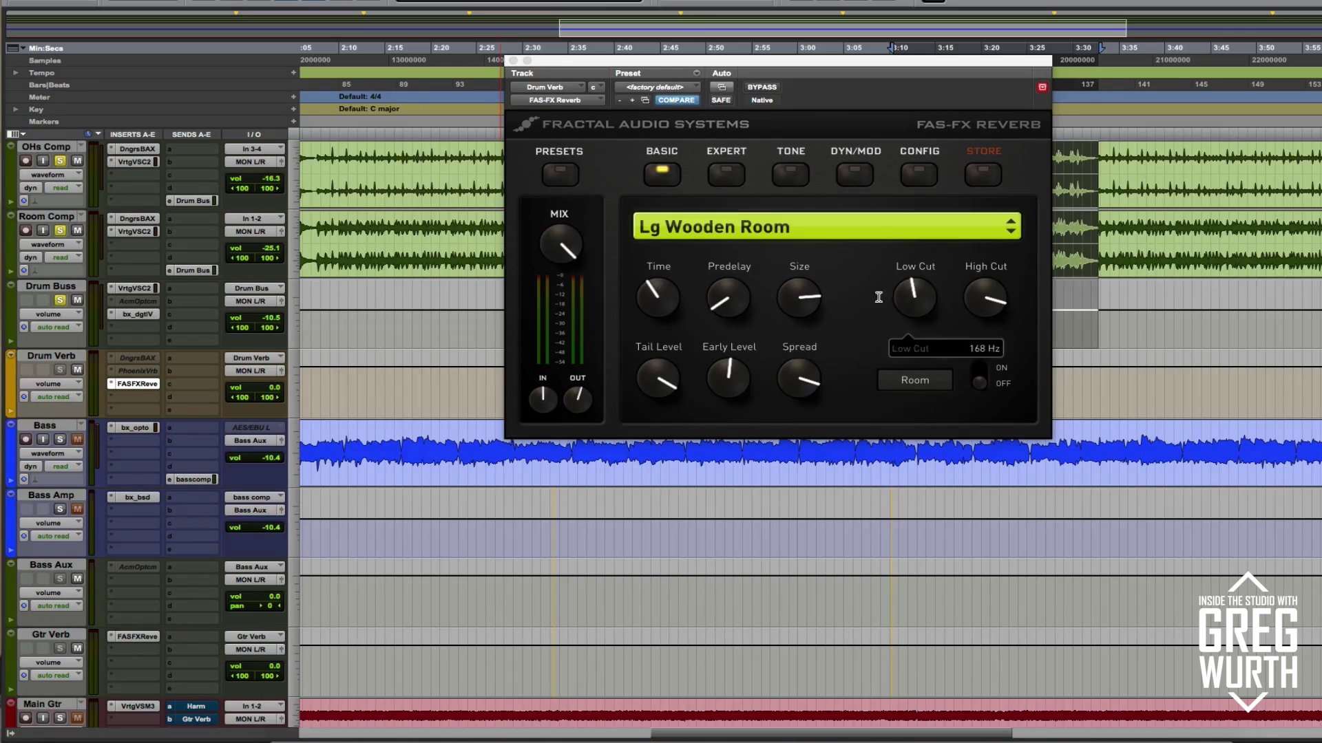
{"action": "mouse_move", "coordinate": [724, 294]}
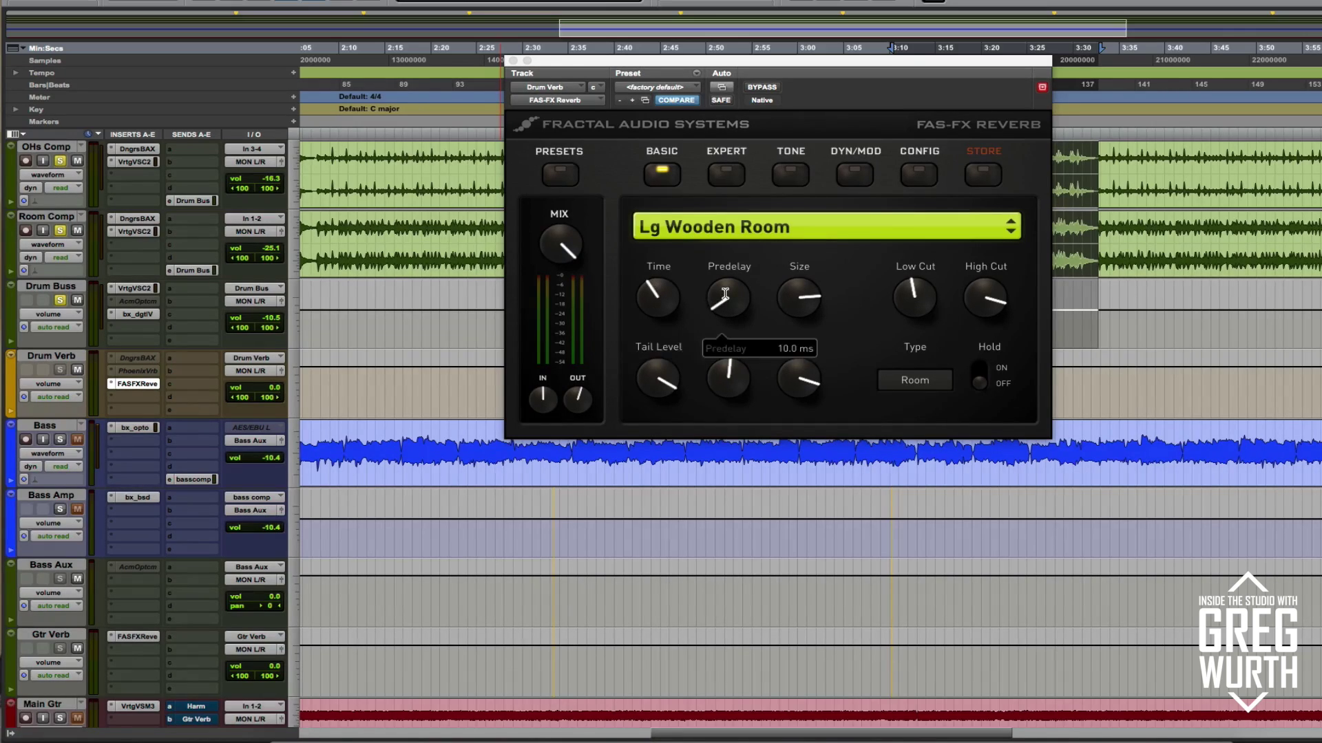
{"action": "mouse_move", "coordinate": [662, 364]}
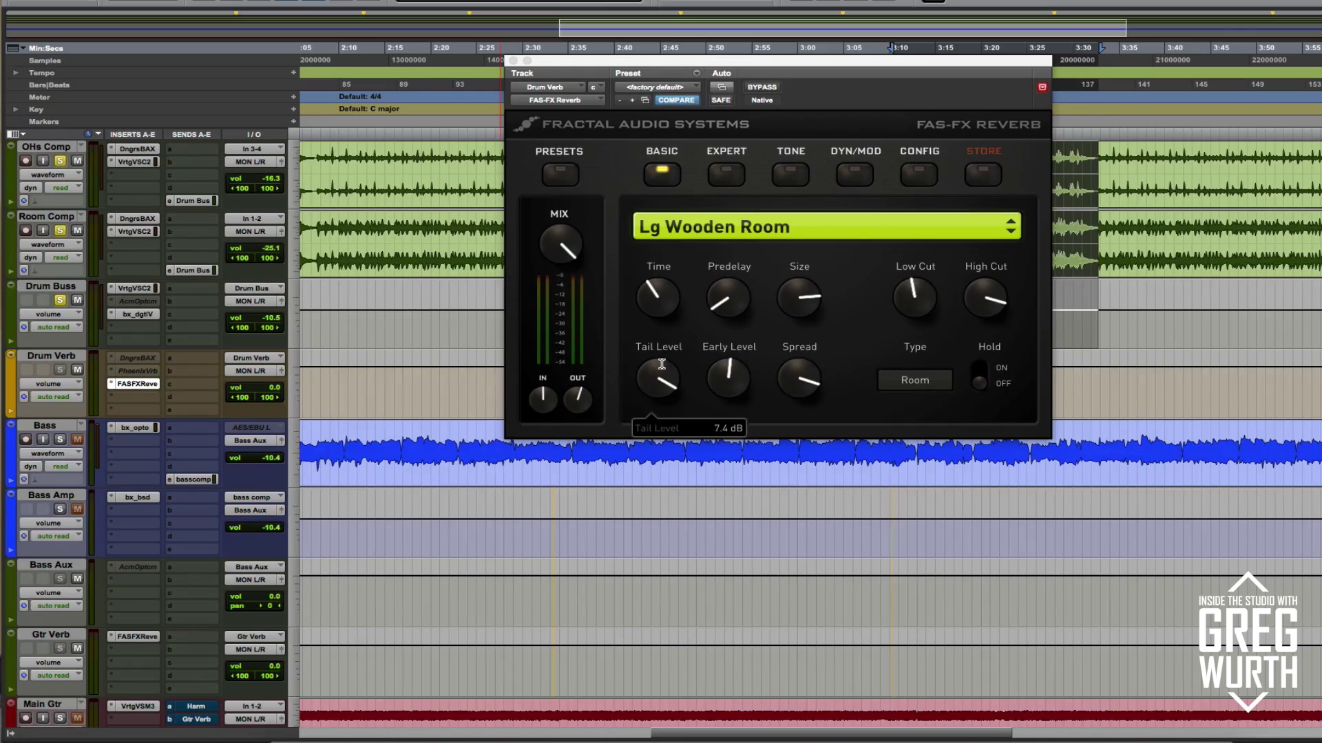
{"action": "mouse_move", "coordinate": [730, 365]}
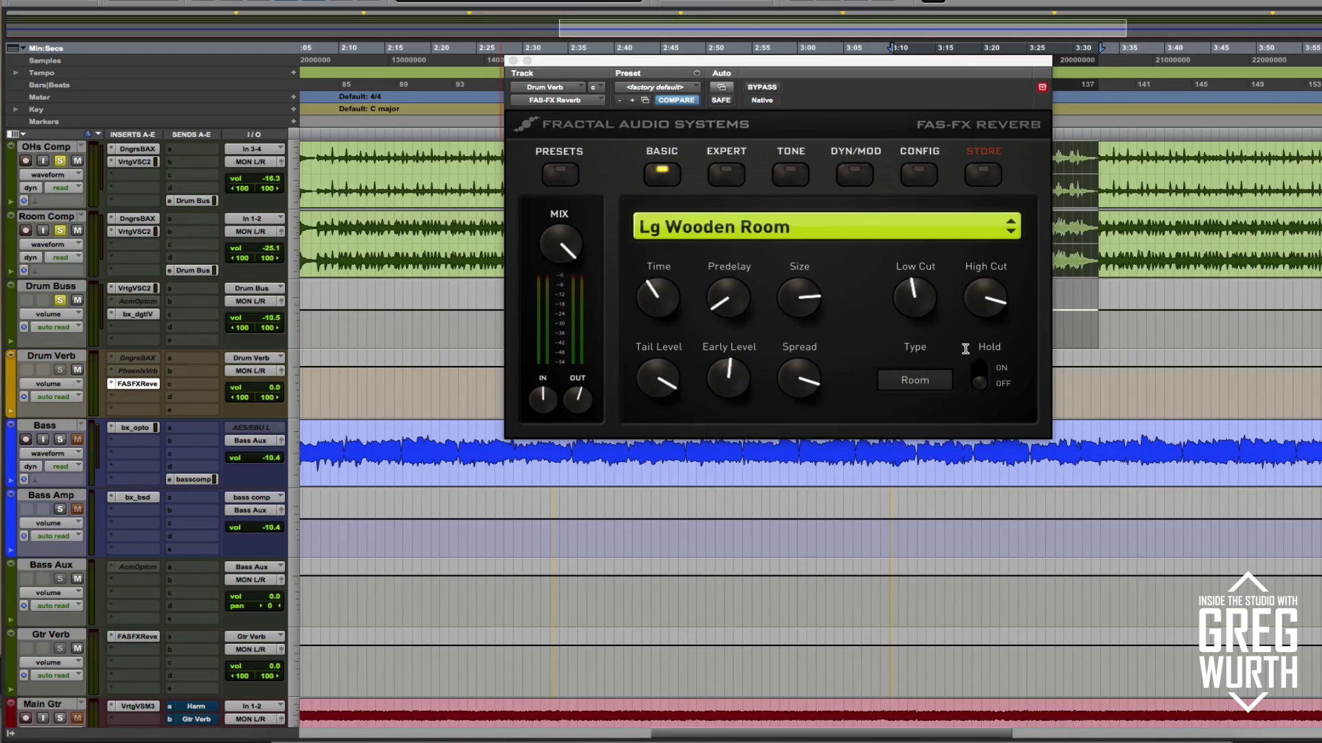
{"action": "mouse_move", "coordinate": [929, 326]}
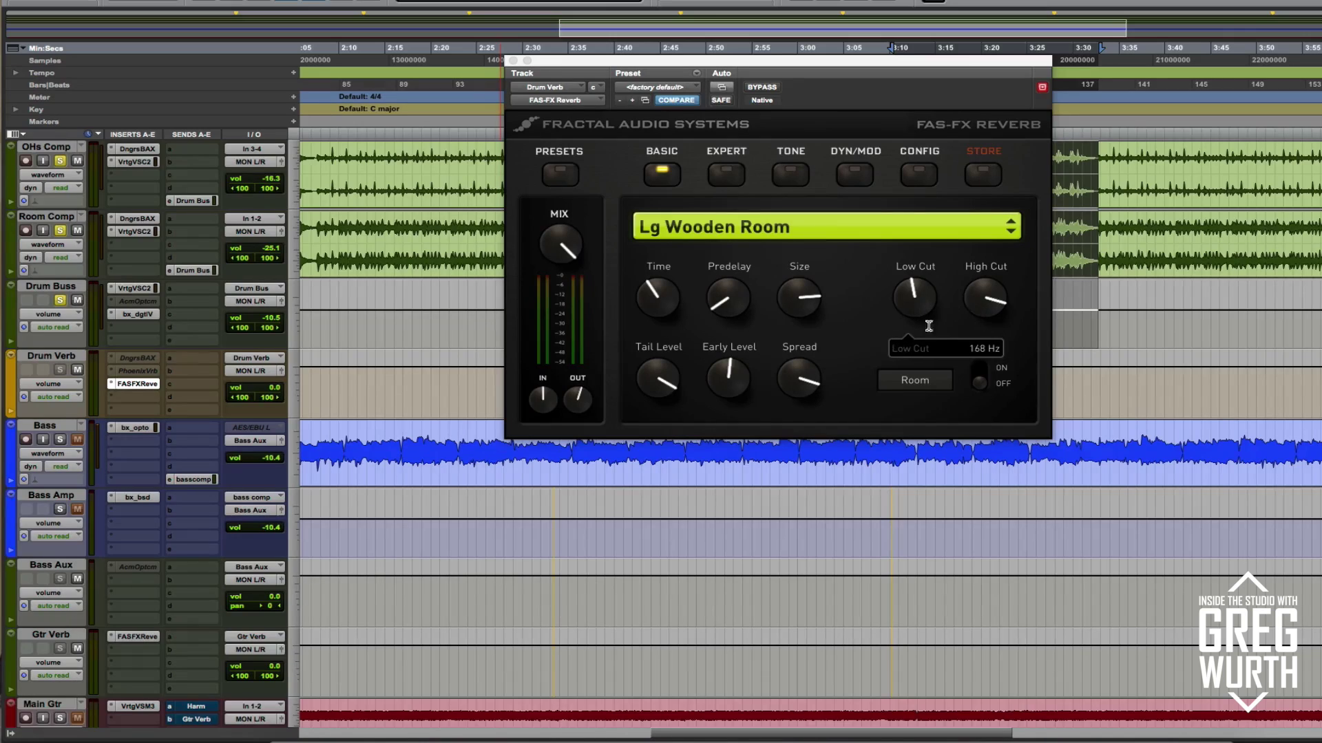
{"action": "mouse_move", "coordinate": [794, 282]}
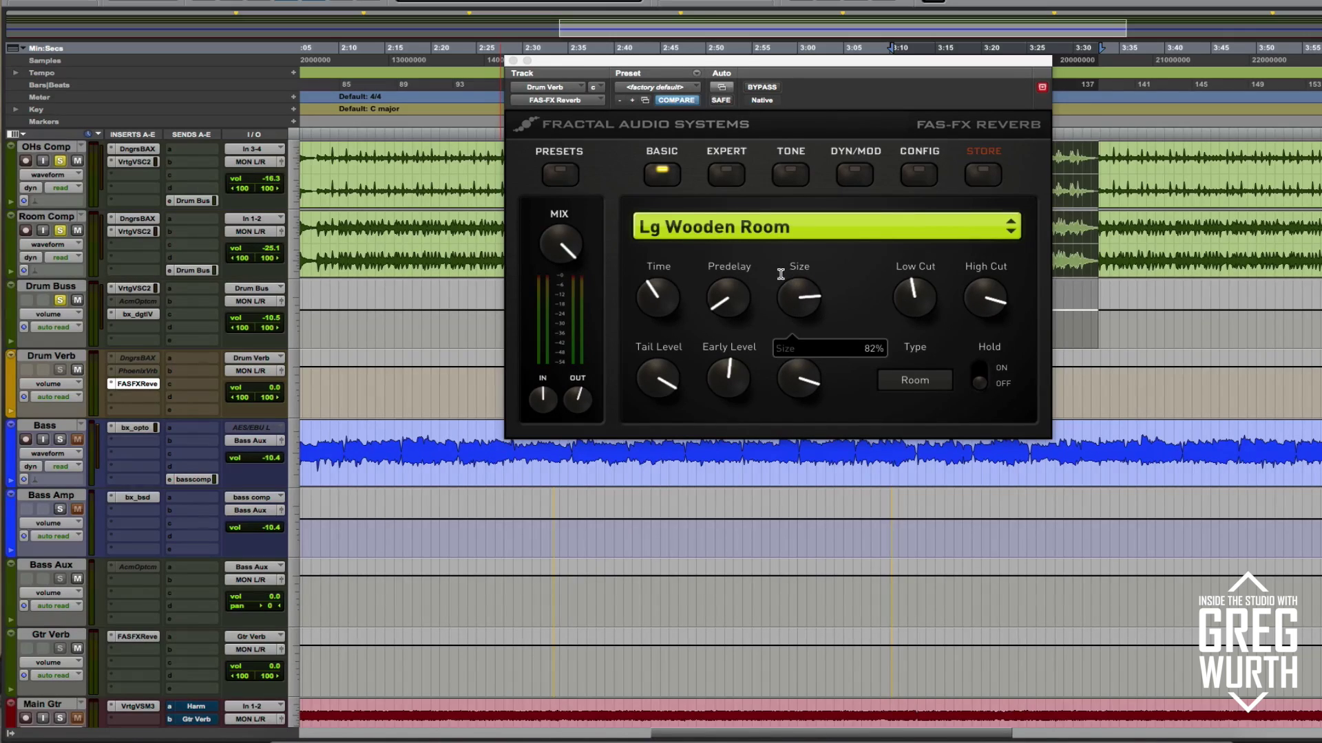
- Review the reverb's Expert and Tone parameters, including Low Time, Mic Spacing and the Mid 2 frequency
{"action": "left_click", "coordinate": [729, 176]}
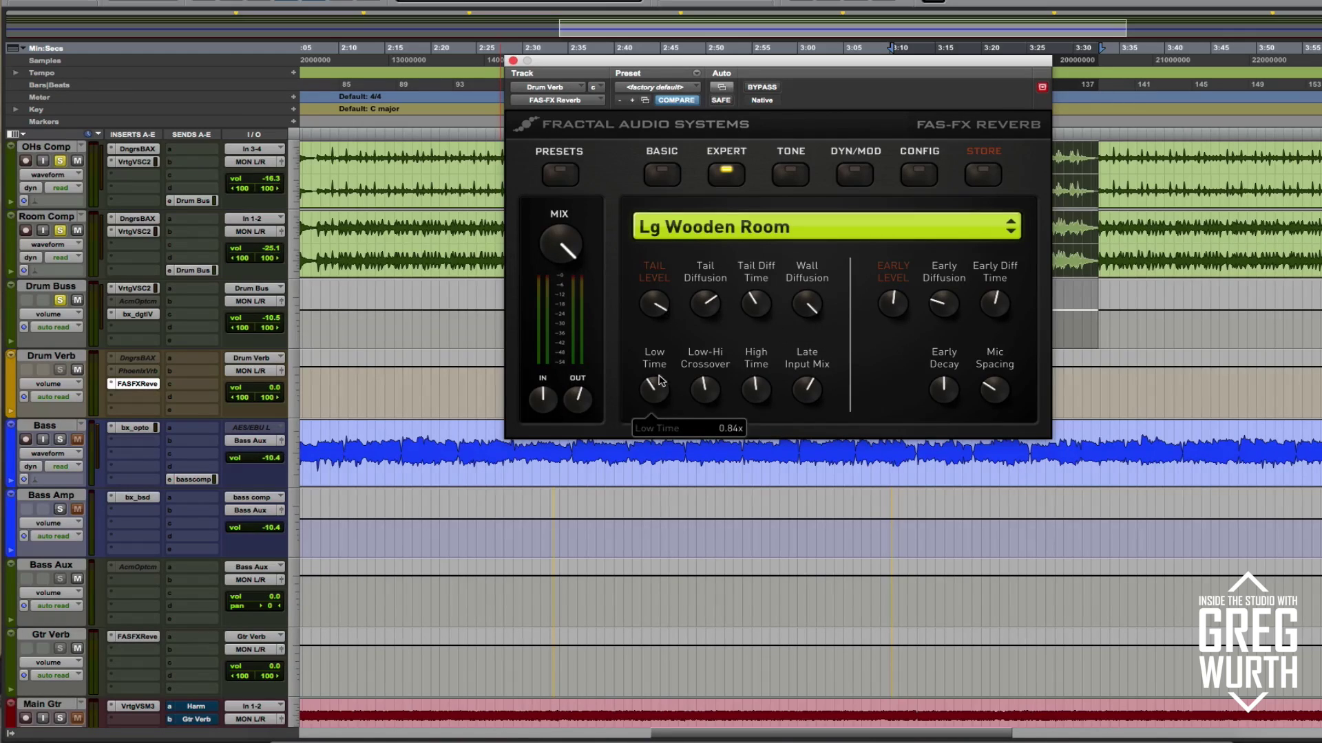
{"action": "mouse_move", "coordinate": [977, 381]}
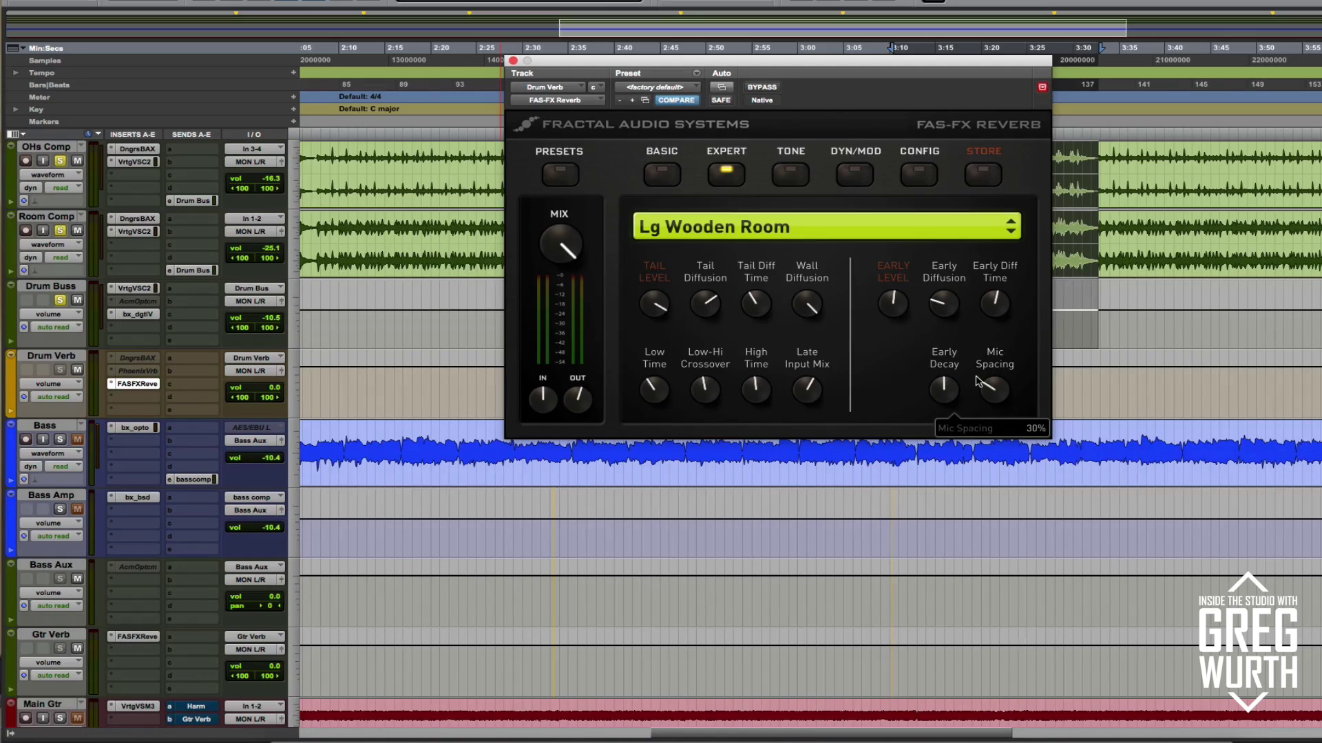
{"action": "left_click", "coordinate": [798, 184]}
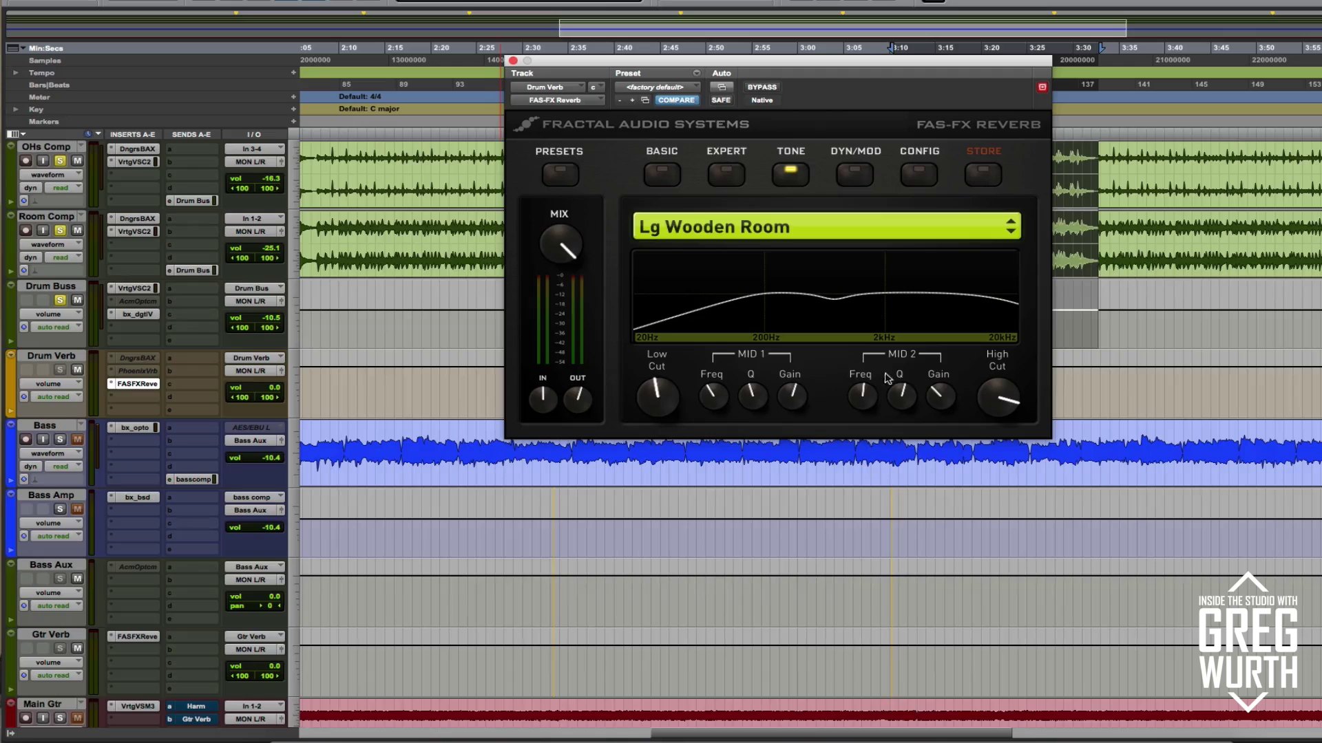
{"action": "mouse_move", "coordinate": [917, 391]}
{"action": "mouse_move", "coordinate": [875, 376]}
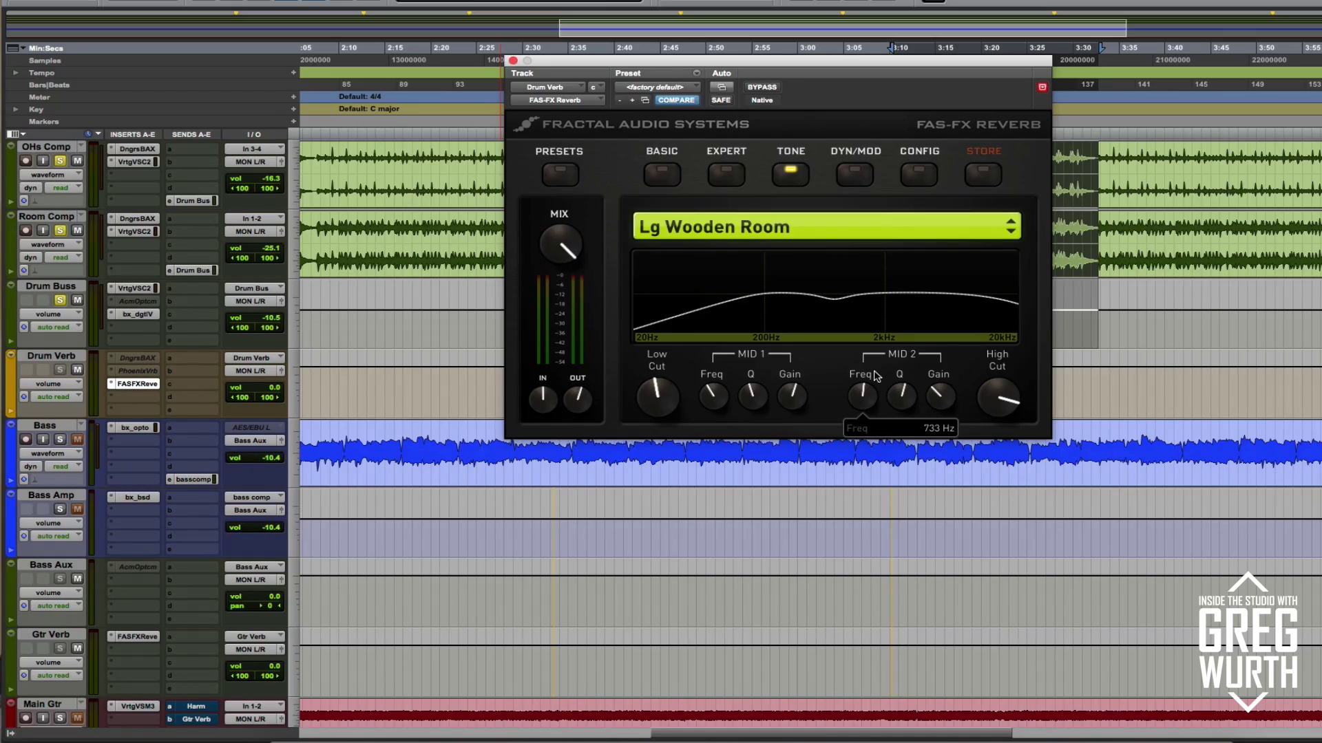
- Review the reverb's Dyn/Mod and Config settings and view the user preset save dialog without saving
{"action": "left_click", "coordinate": [850, 178]}
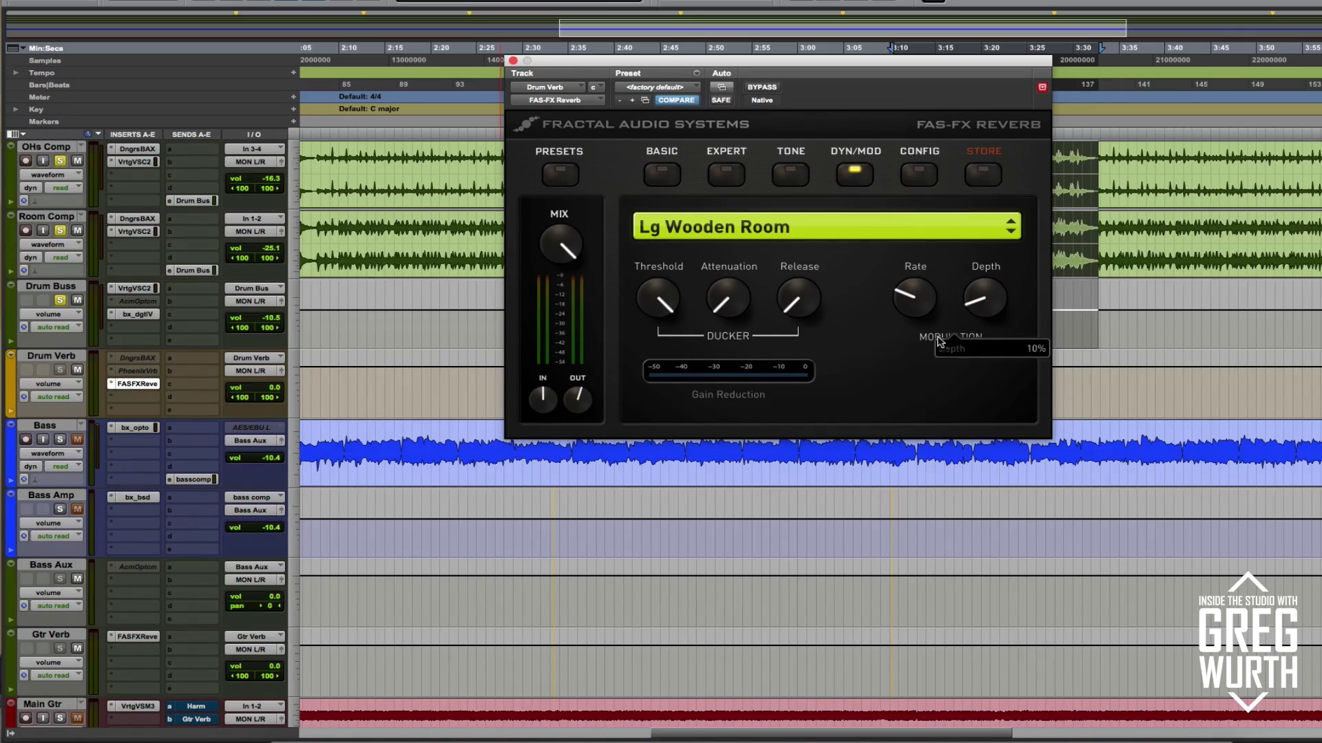
{"action": "left_click", "coordinate": [921, 176]}
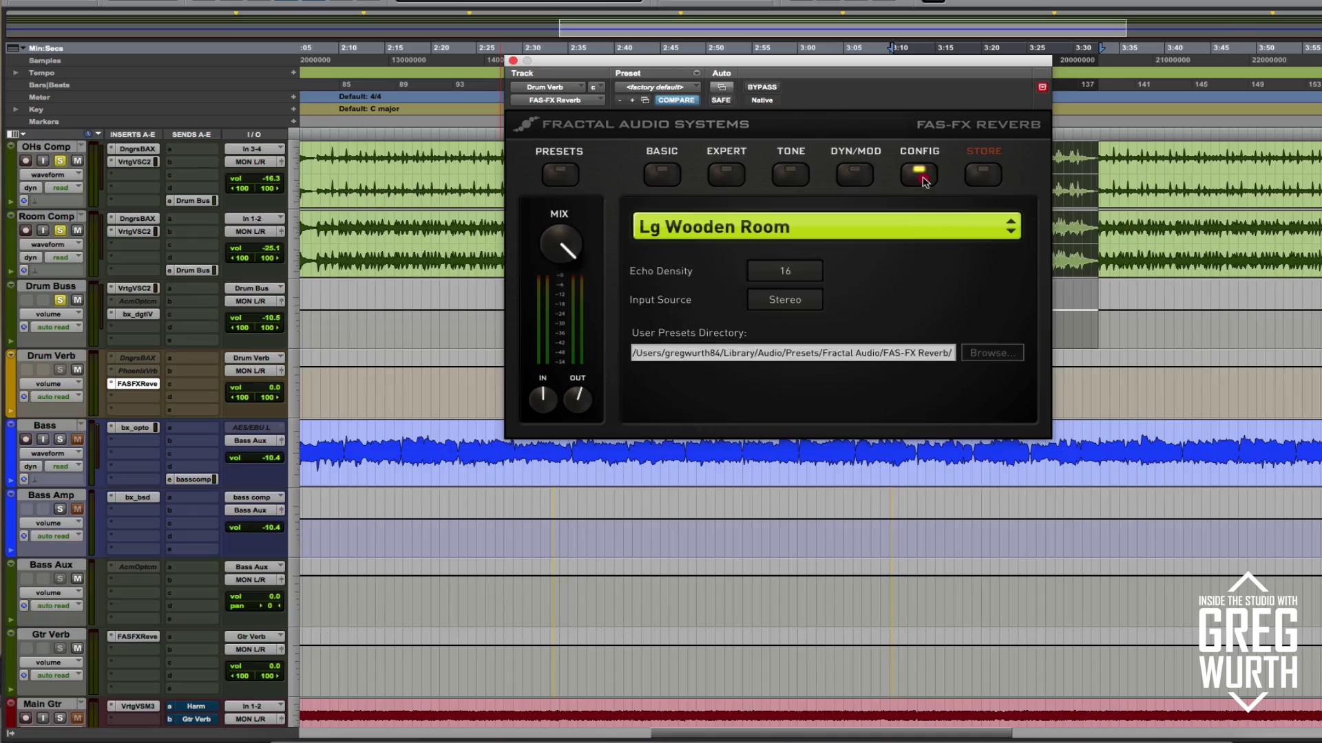
{"action": "left_click", "coordinate": [994, 174]}
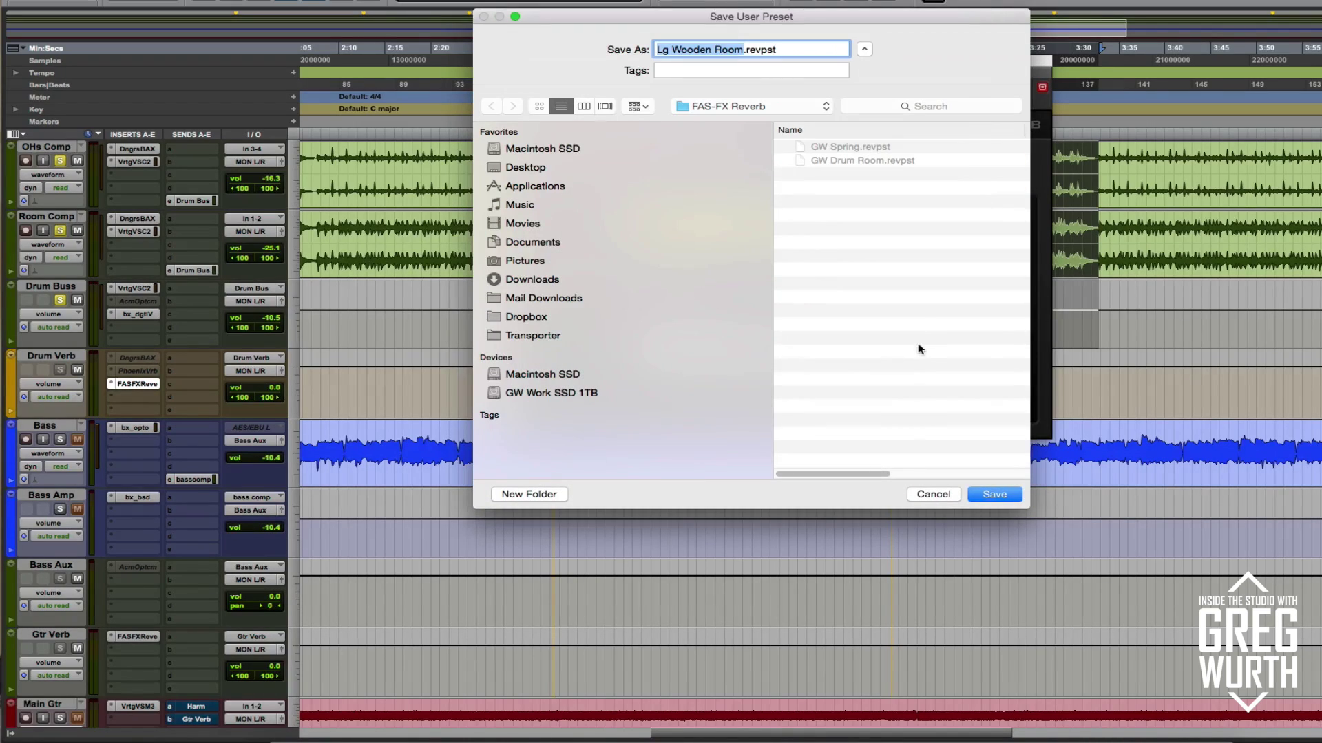
{"action": "left_click", "coordinate": [926, 493]}
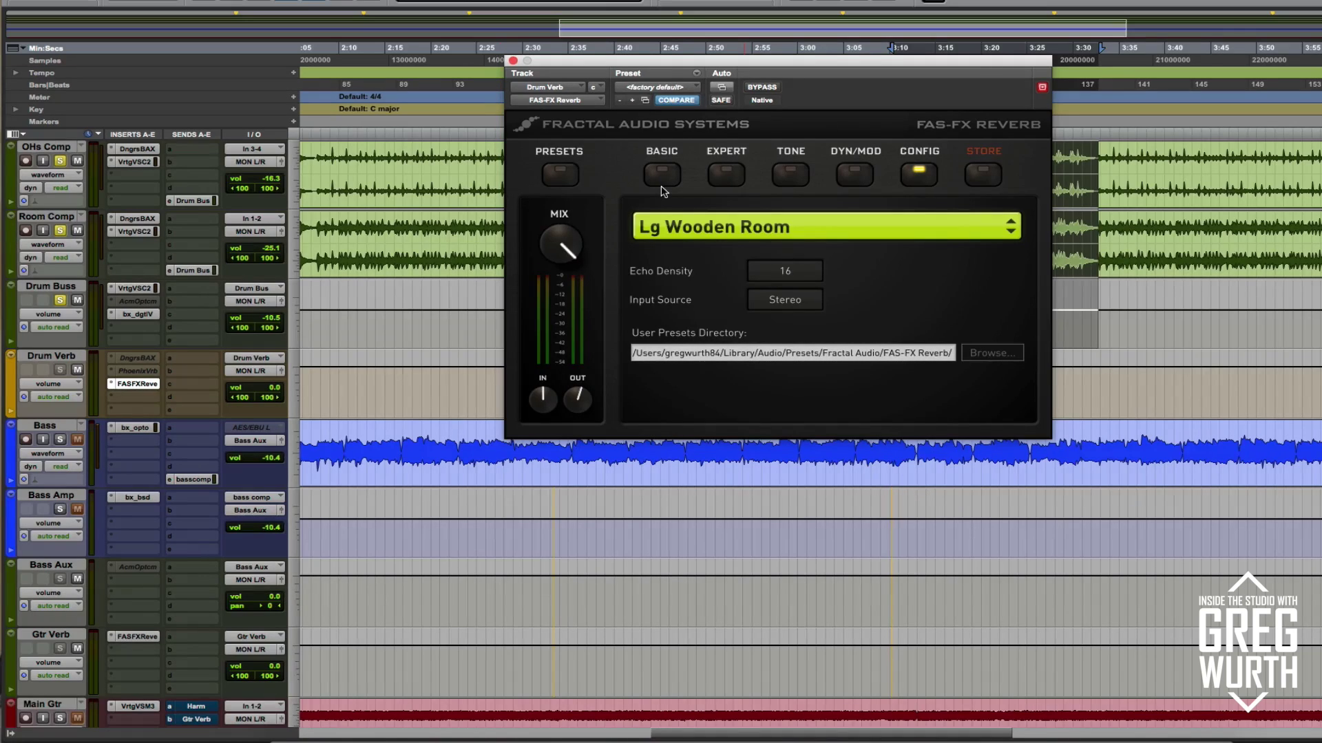
- Clear the drum solos, select the Verse 2 vocal passage on the Vox track and reposition the reverb window above it
{"action": "left_click", "coordinate": [62, 300]}
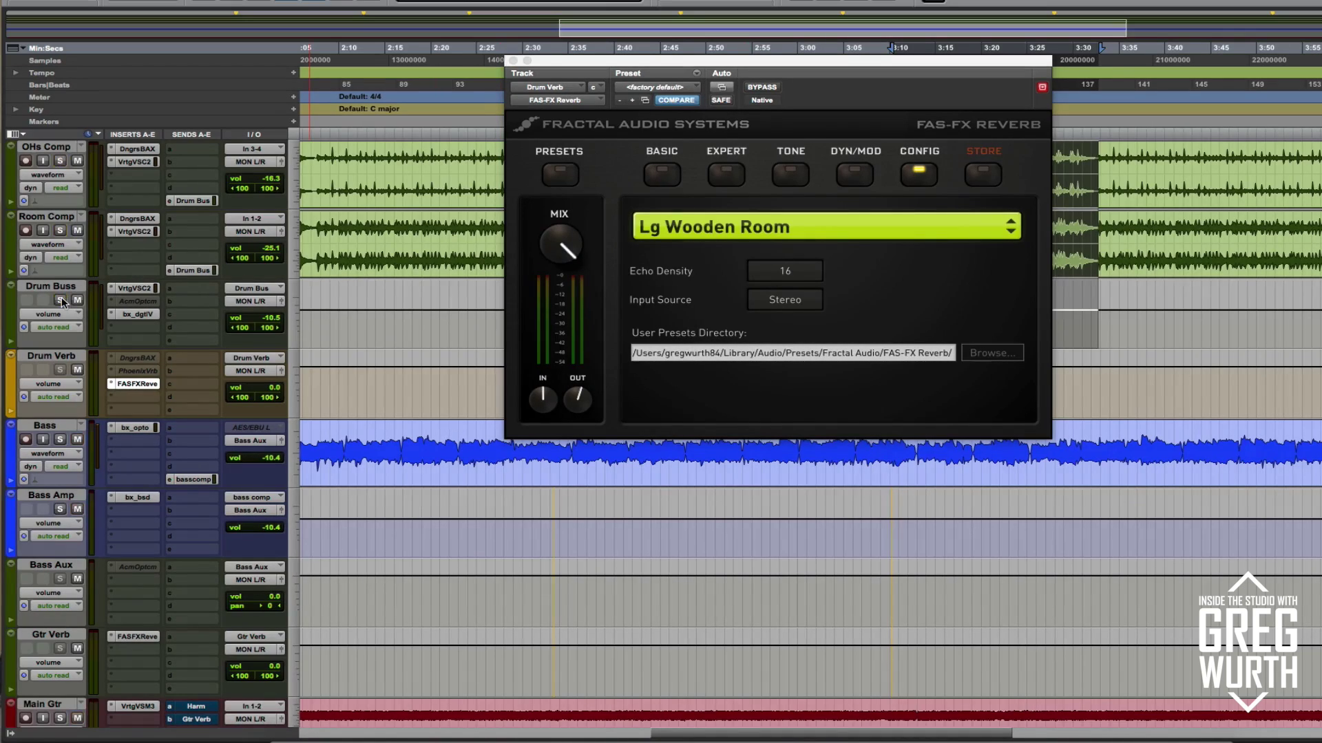
{"action": "scroll", "coordinate": [570, 499], "scroll_direction": "down", "scroll_amount": 1}
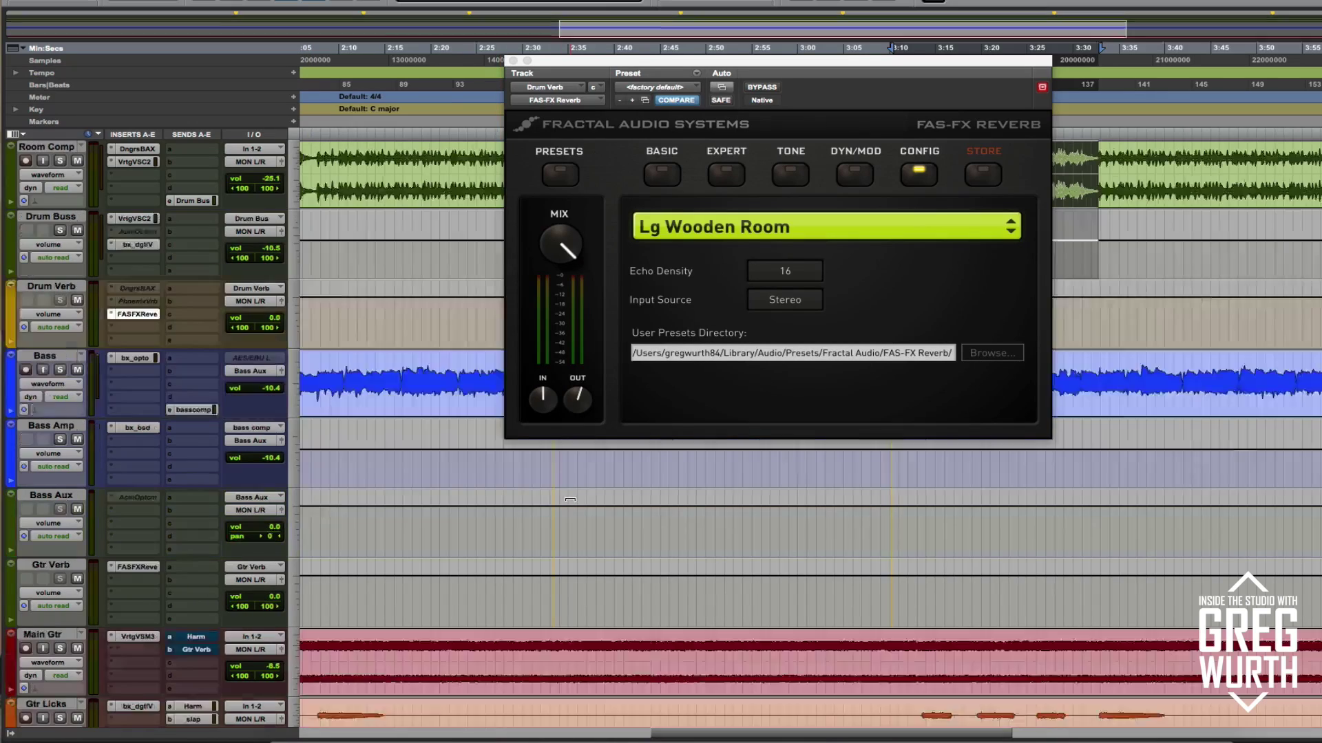
{"action": "scroll", "coordinate": [570, 499], "scroll_direction": "down", "scroll_amount": 8}
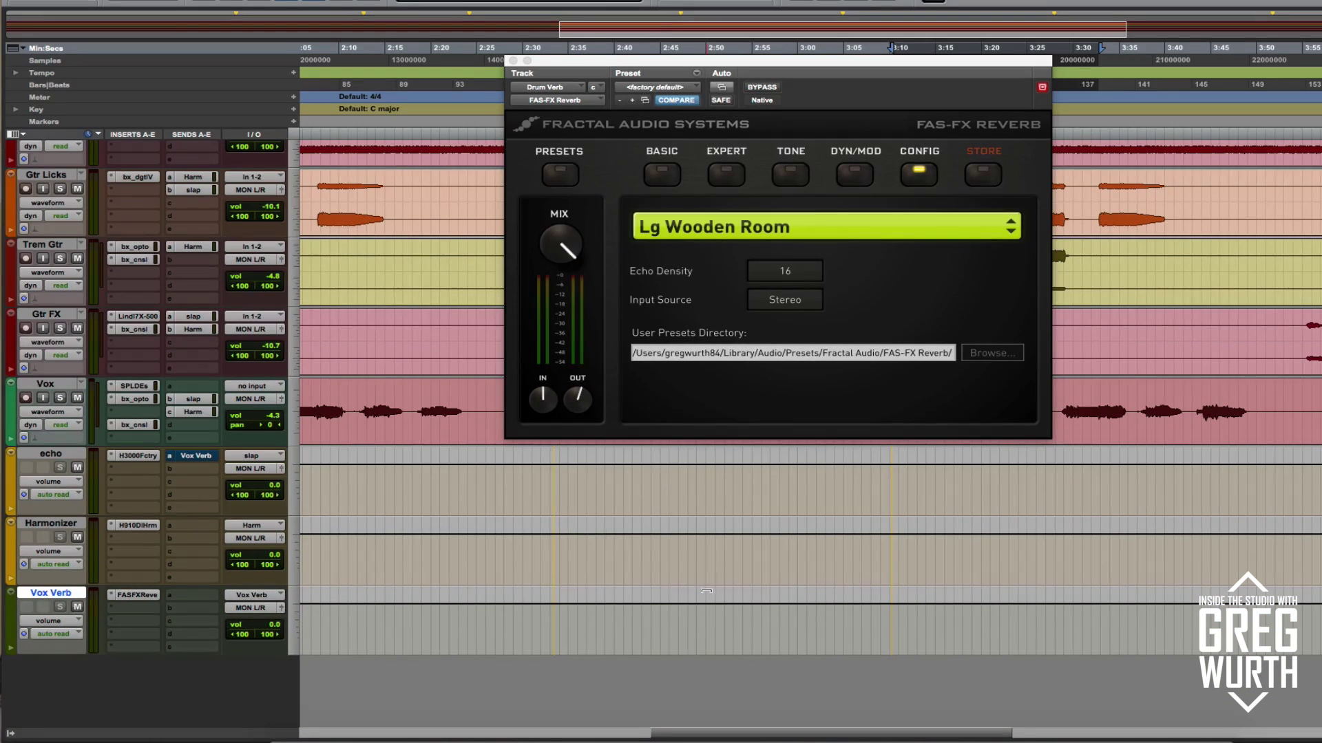
{"action": "scroll", "coordinate": [706, 591], "scroll_direction": "up", "scroll_amount": 1}
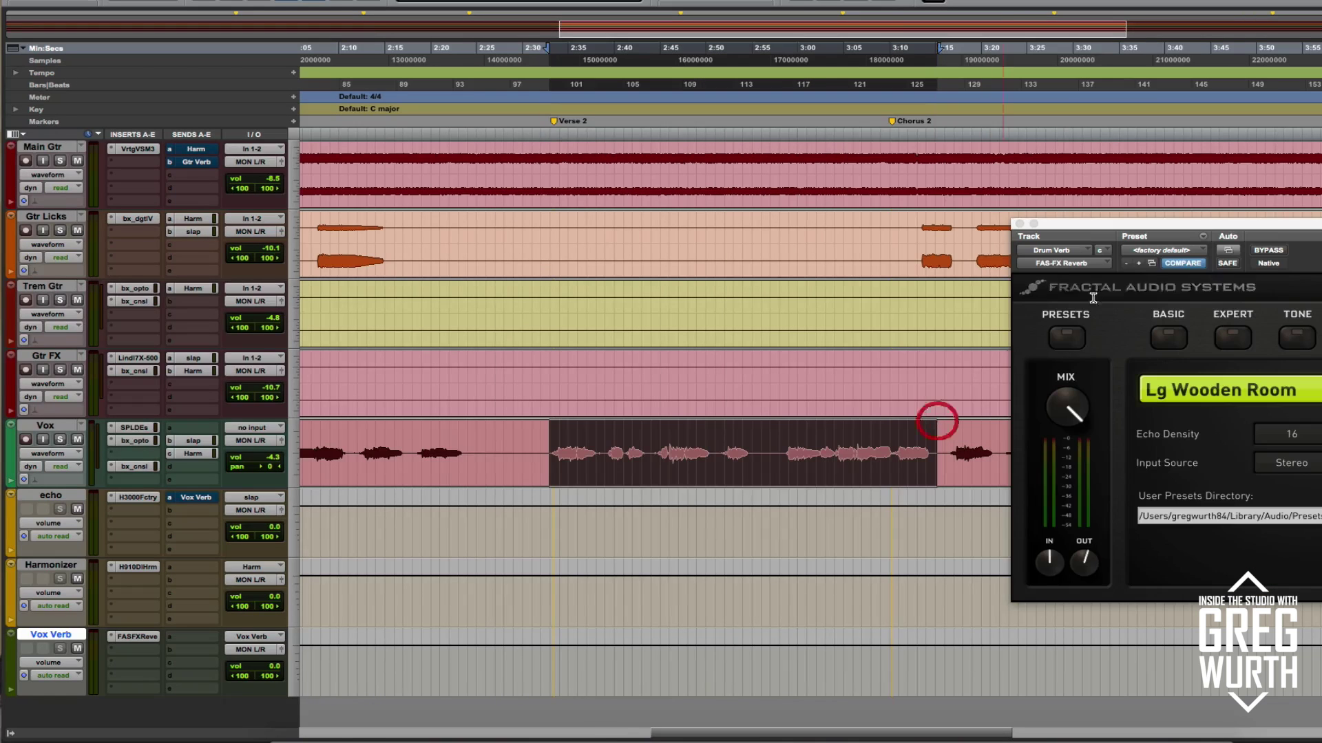
{"action": "left_click_drag", "start_coordinate": [1095, 224], "coordinate": [555, 33]}
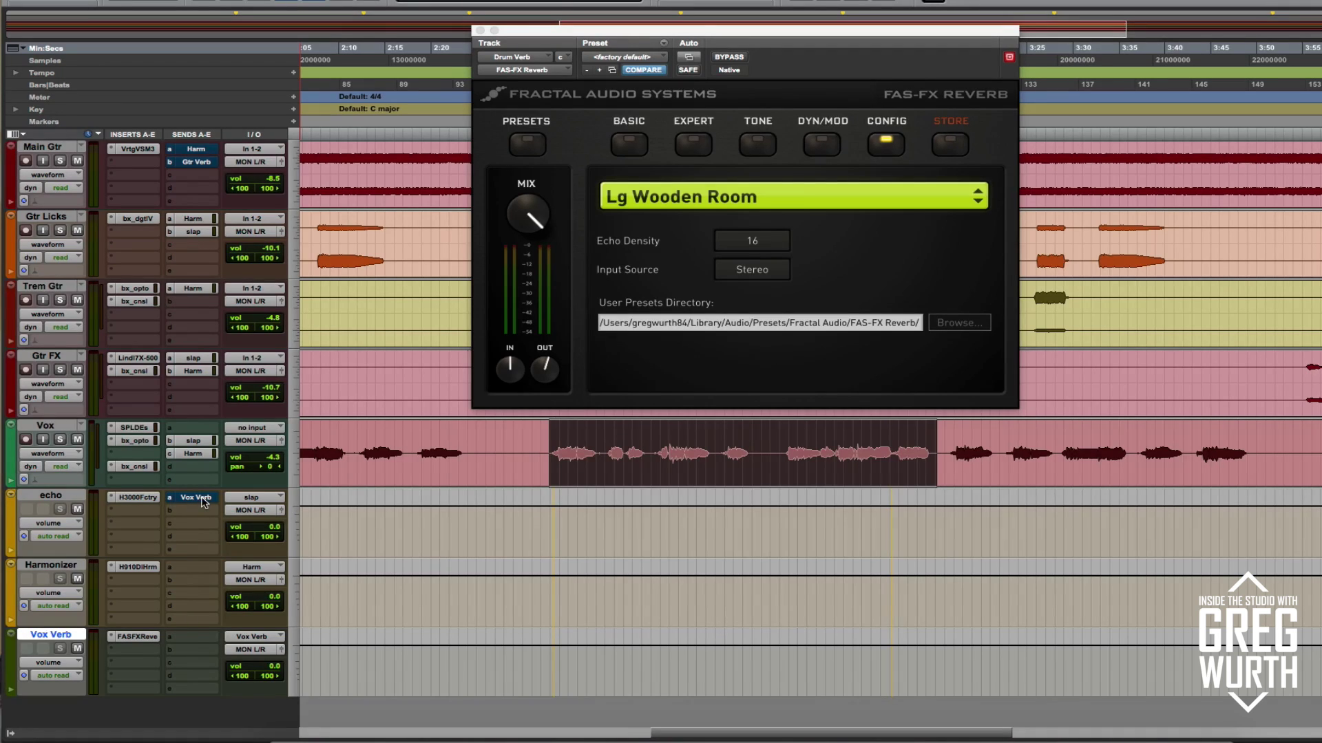
- Solo the Vox track and play the selected vocal passage with its Vox Verb send muted
{"action": "left_click", "coordinate": [60, 440]}
{"action": "key", "text": "space"}
- Open the echo track's Vox Verb send fader beside the Vox Verb track's FAS-FX Reverb window
{"action": "left_click", "coordinate": [193, 499]}
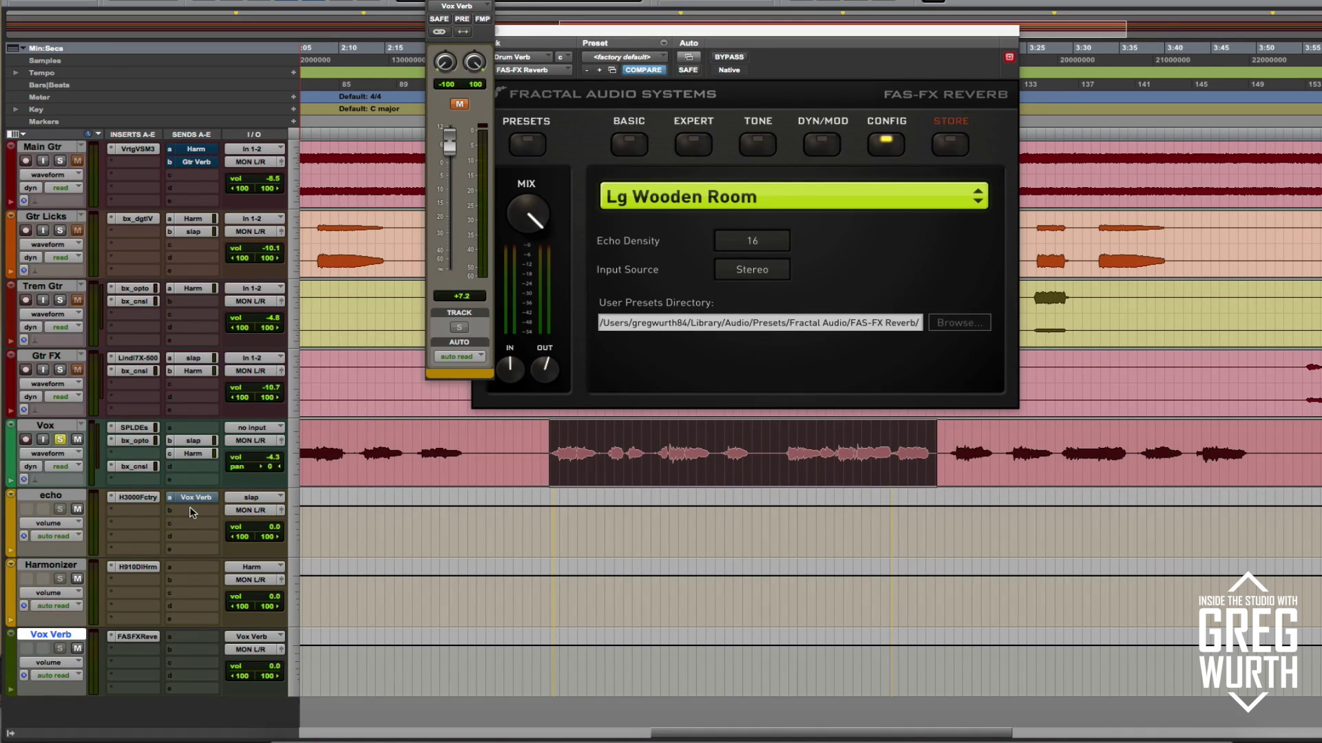
{"action": "left_click", "coordinate": [139, 637]}
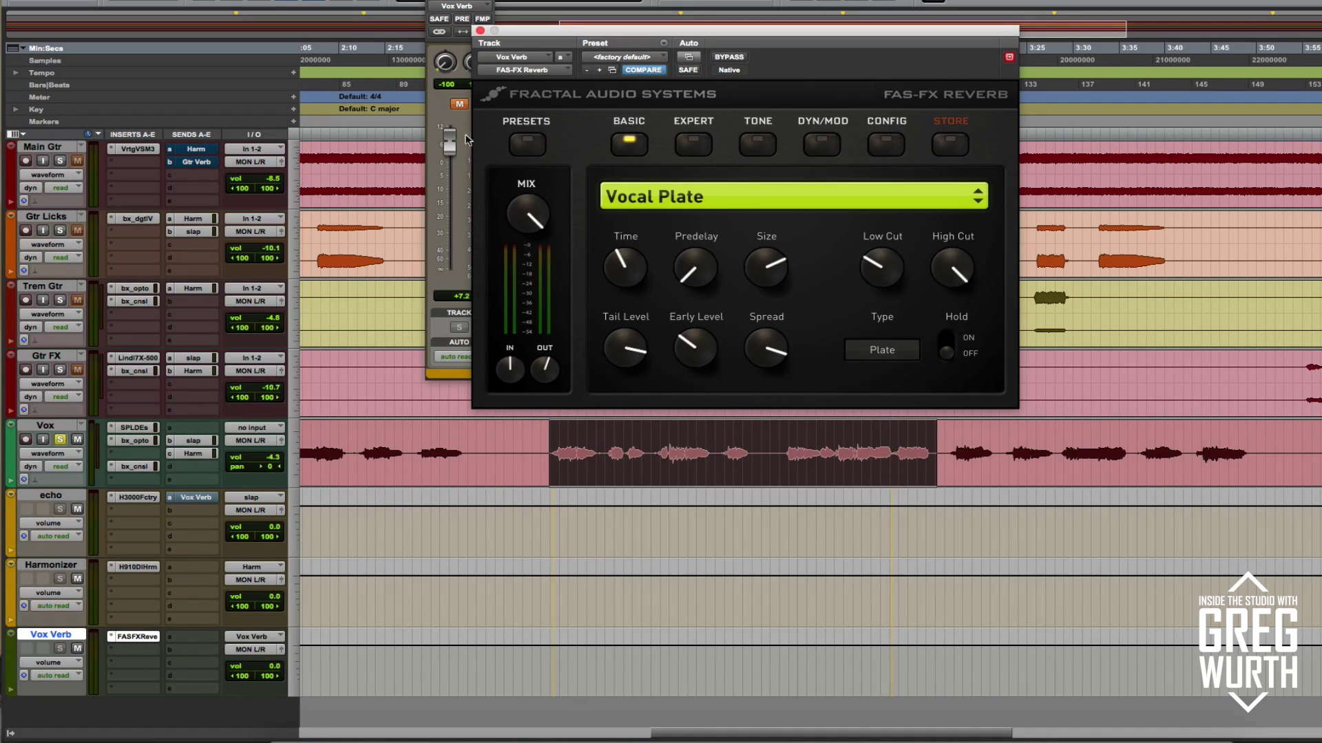
{"action": "left_click_drag", "start_coordinate": [456, 5], "coordinate": [361, 9]}
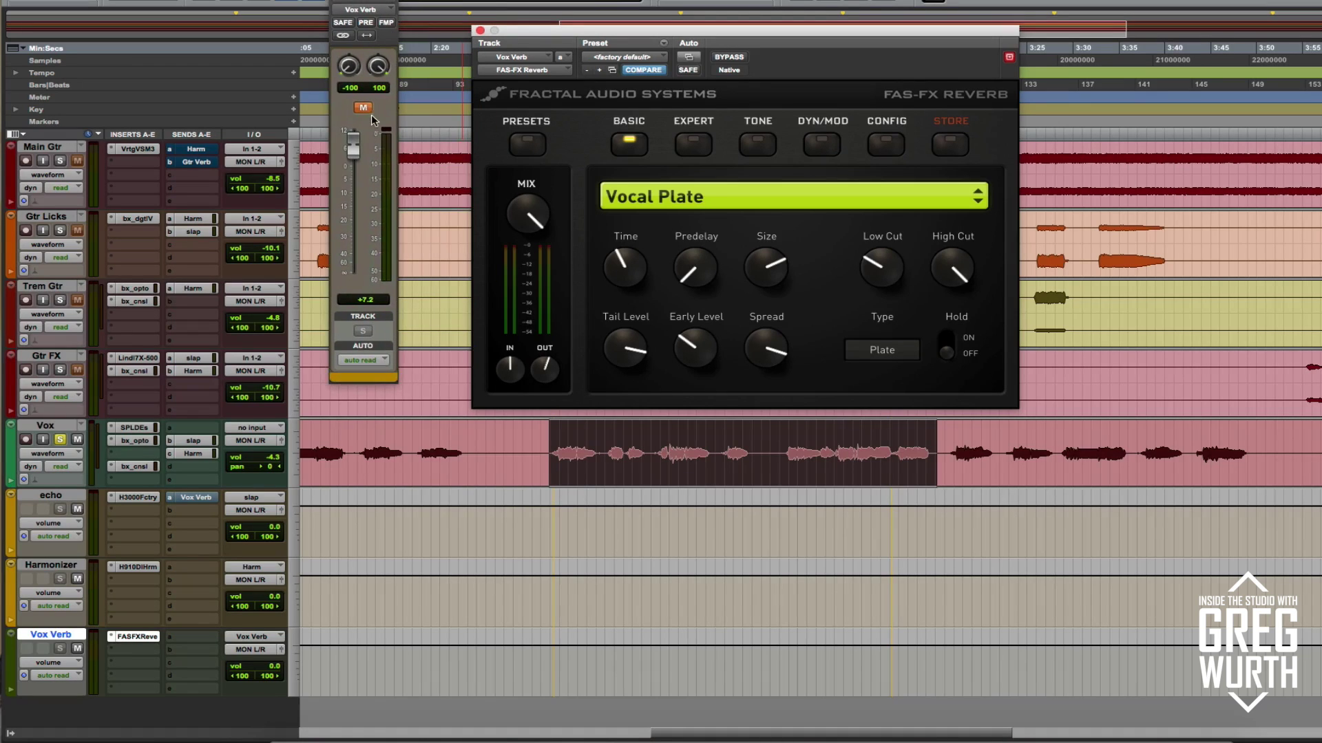
- Unmute the echo track's Vox Verb send and play the selected vocal passage with the plate reverb
{"action": "left_click", "coordinate": [365, 109]}
{"action": "left_click", "coordinate": [365, 108]}
{"action": "key", "text": "space"}
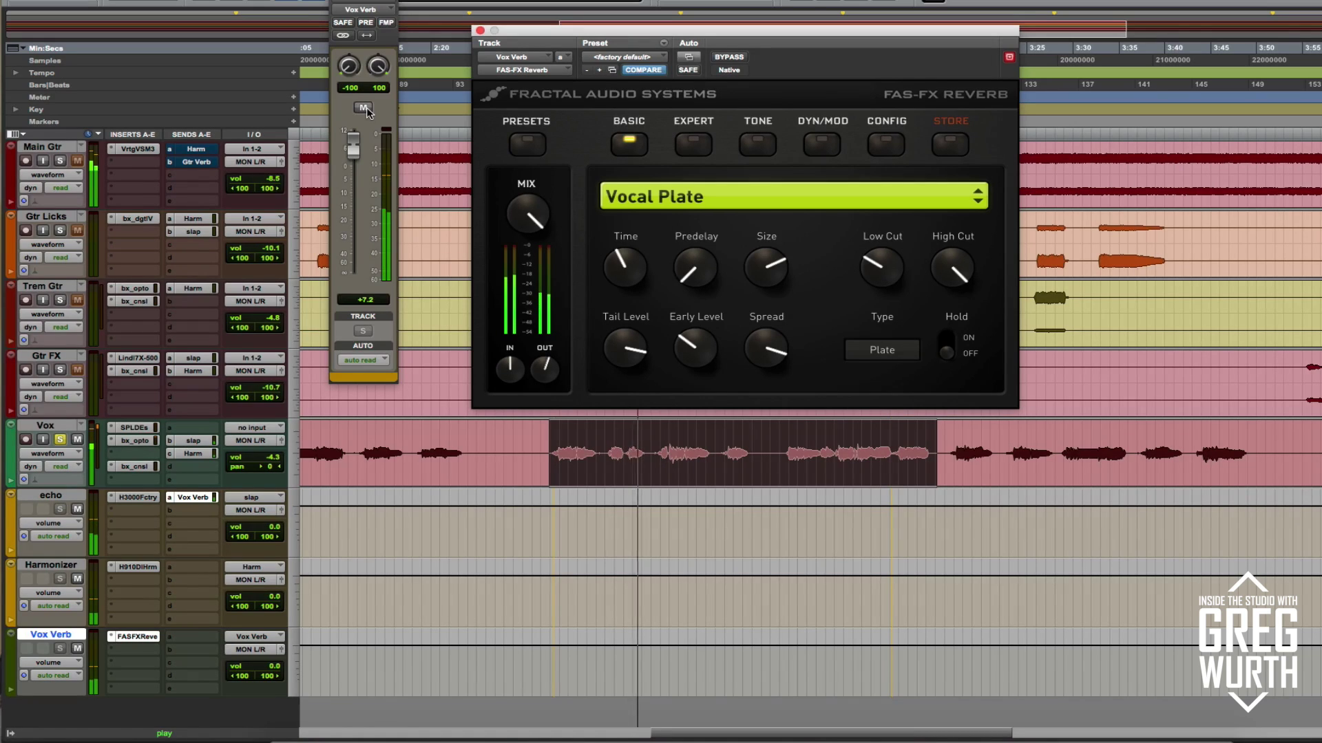
{"action": "key", "text": "space"}
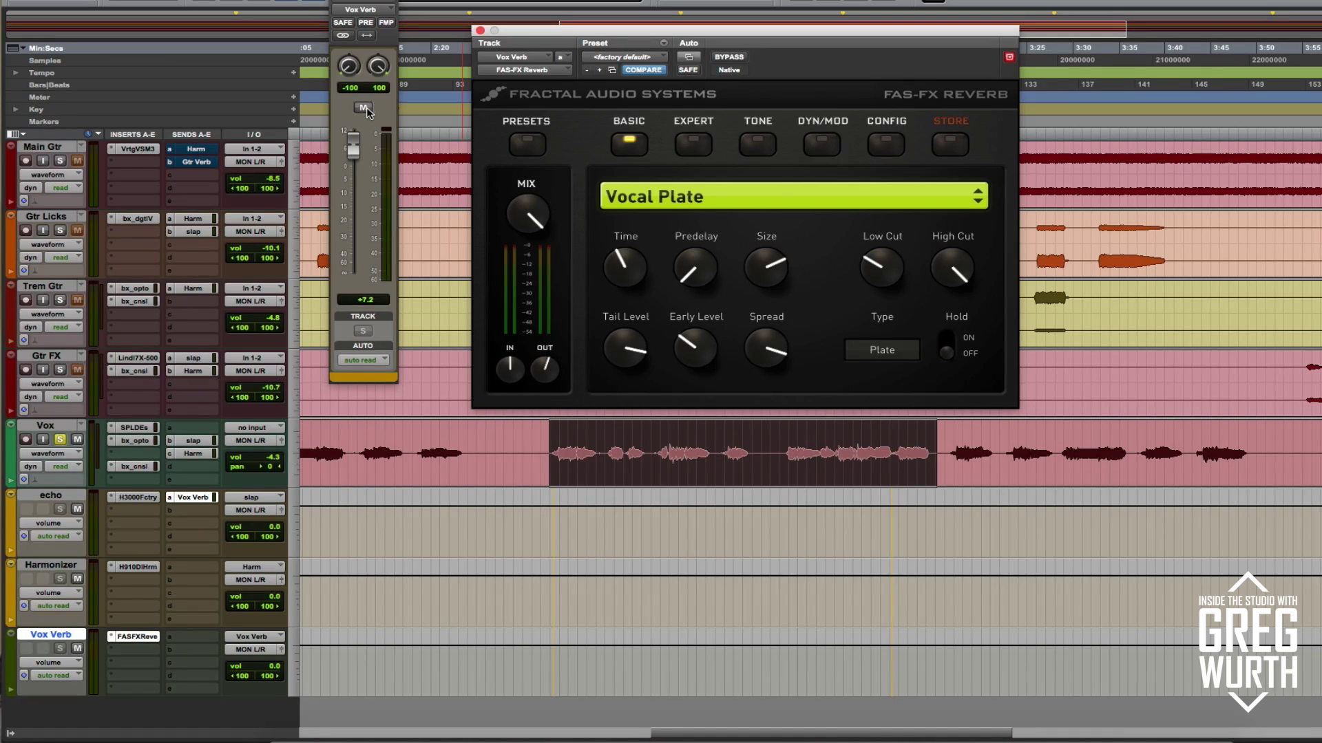
- Clear the Vox track's solo and play the selected vocal passage in the full mix
{"action": "left_click", "coordinate": [61, 441]}
{"action": "key", "text": "space"}
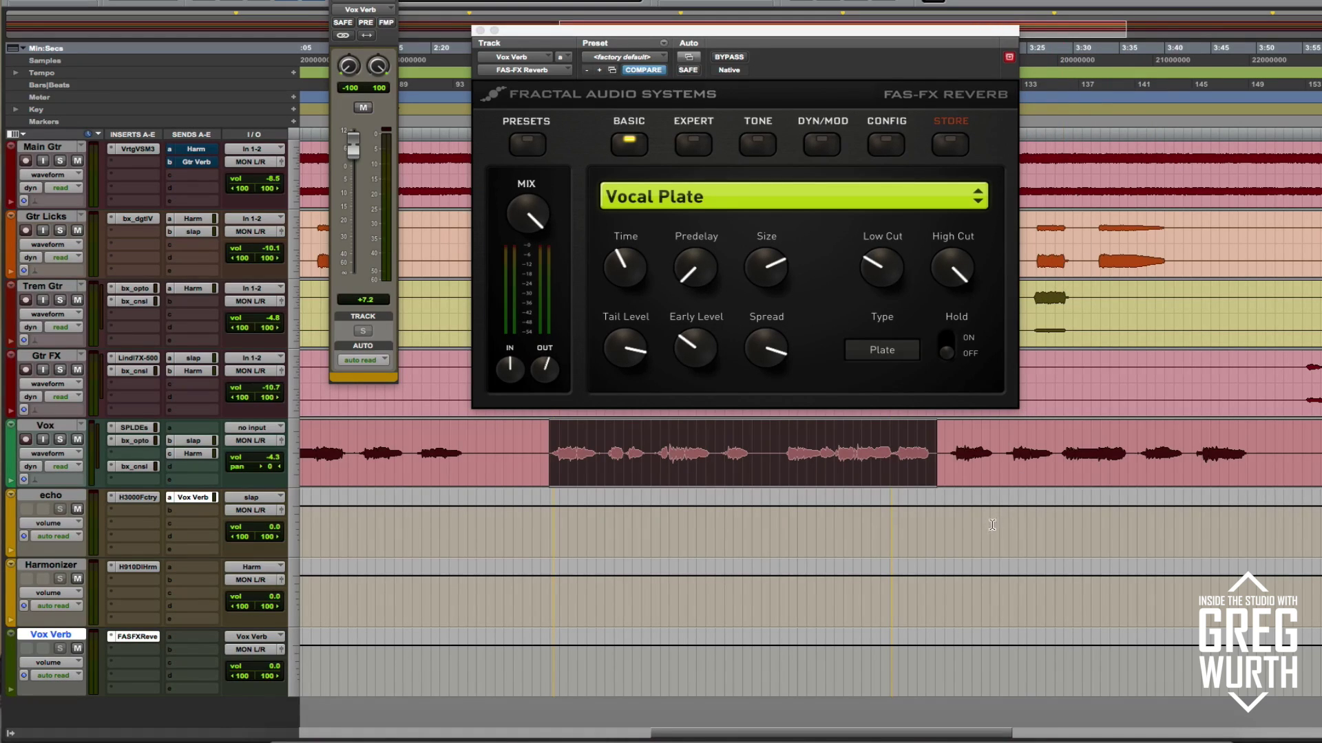
- Select the Main Gtr passage leading up to Chorus 3 and open the Gtr Verb track's FAS-FX Reverb
{"action": "scroll", "coordinate": [981, 538], "scroll_direction": "up", "scroll_amount": 5}
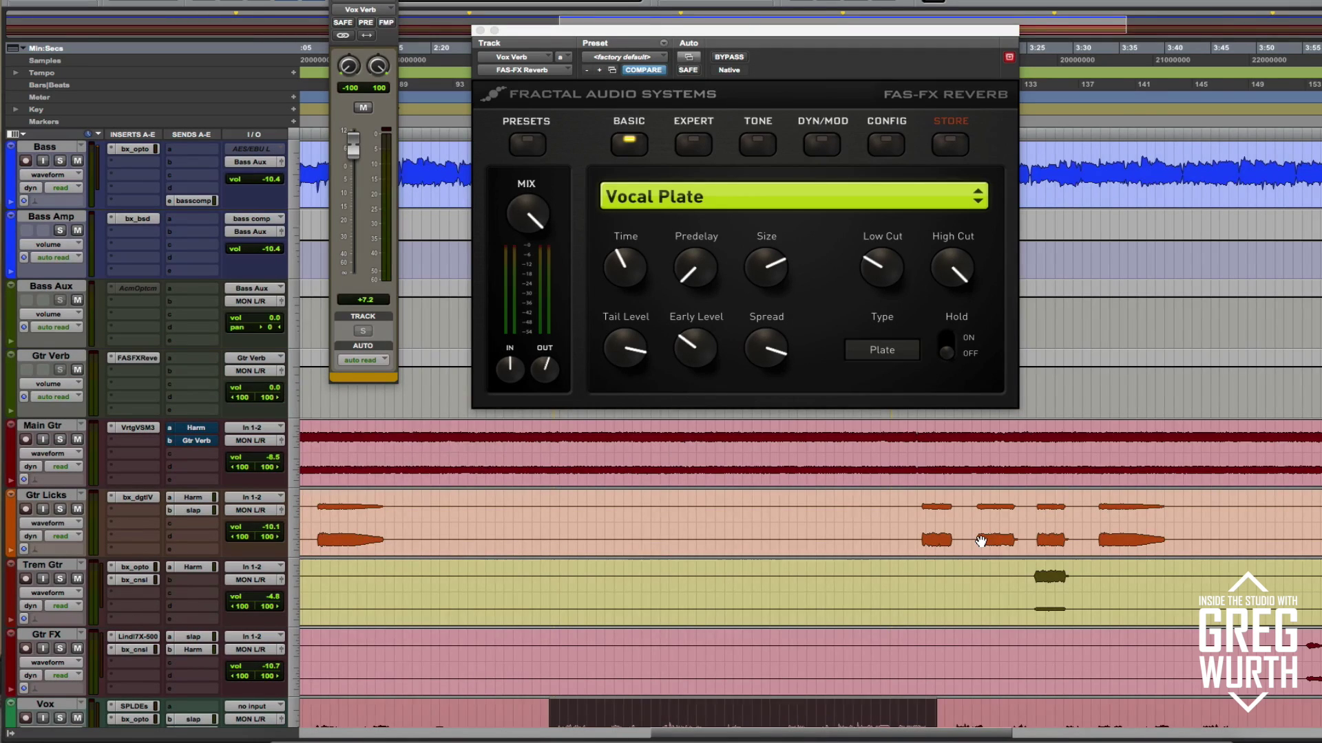
{"action": "scroll", "coordinate": [981, 541], "scroll_direction": "right", "scroll_amount": 10}
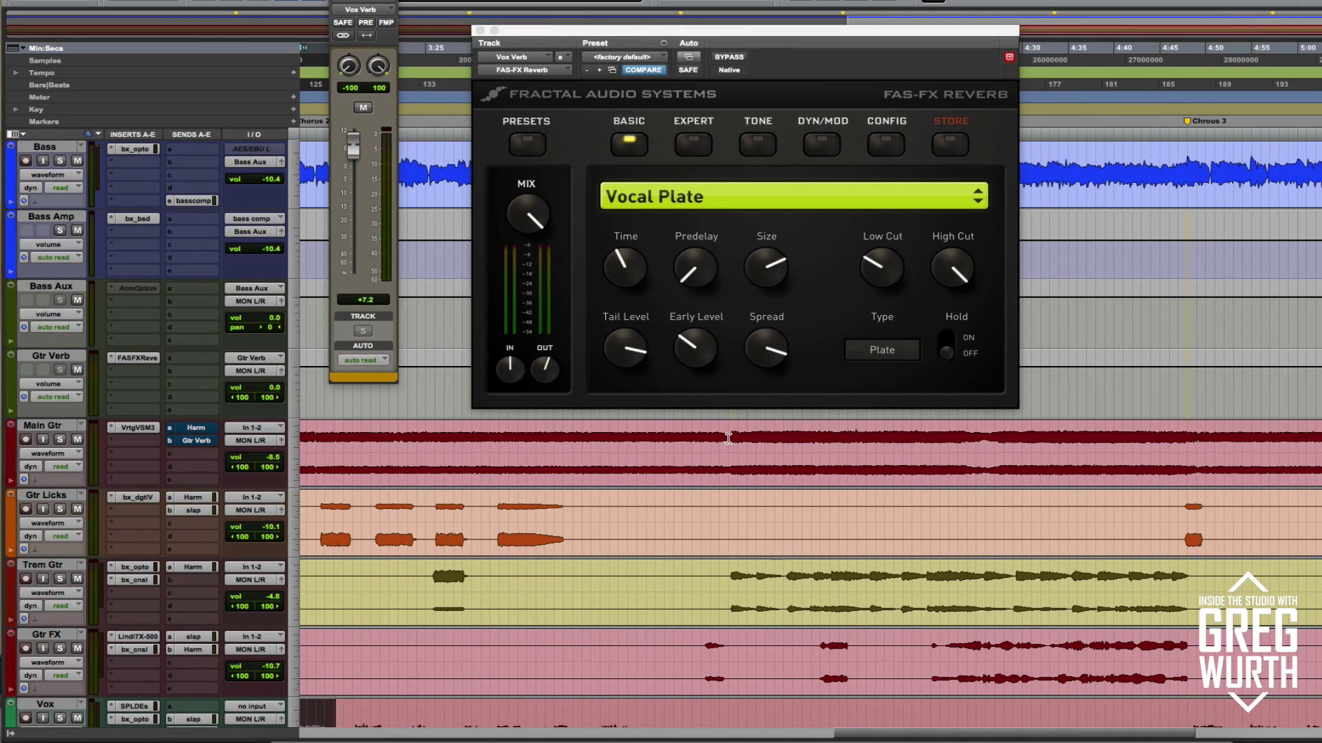
{"action": "left_click_drag", "start_coordinate": [726, 439], "coordinate": [1198, 432]}
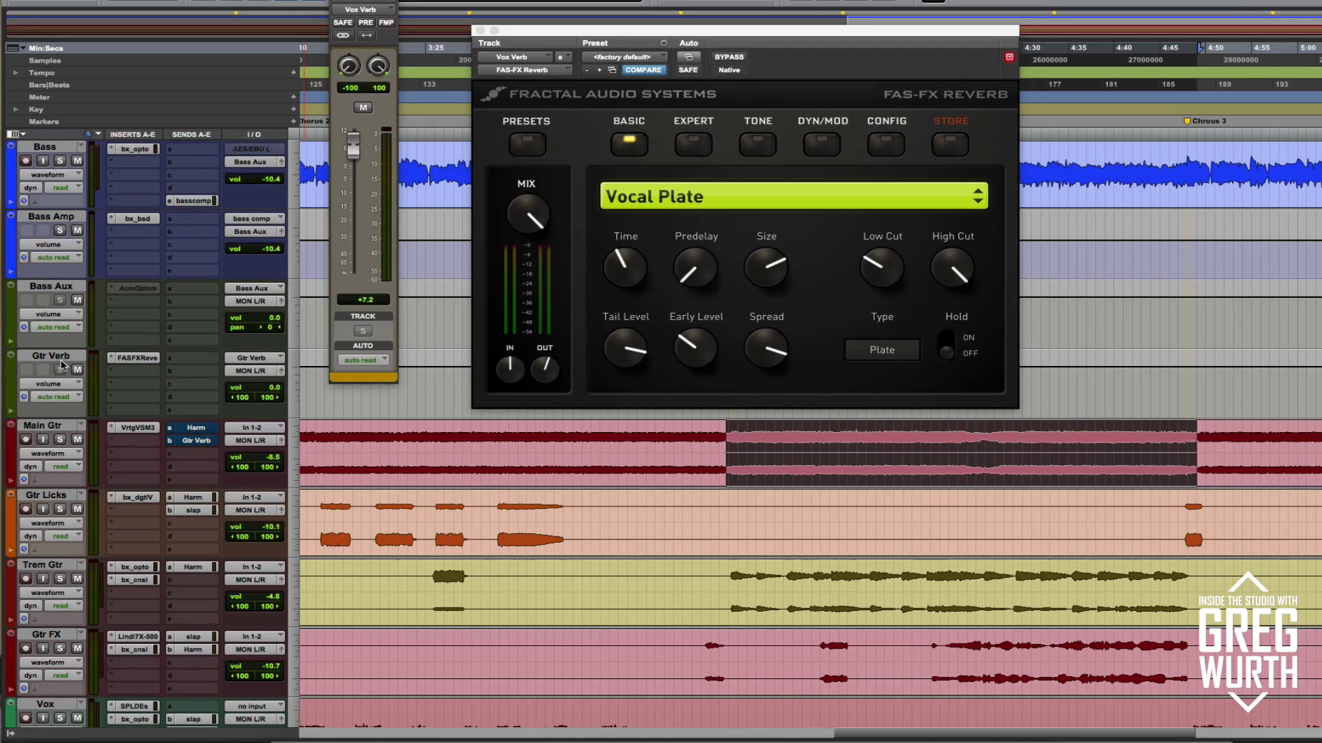
{"action": "left_click", "coordinate": [134, 360]}
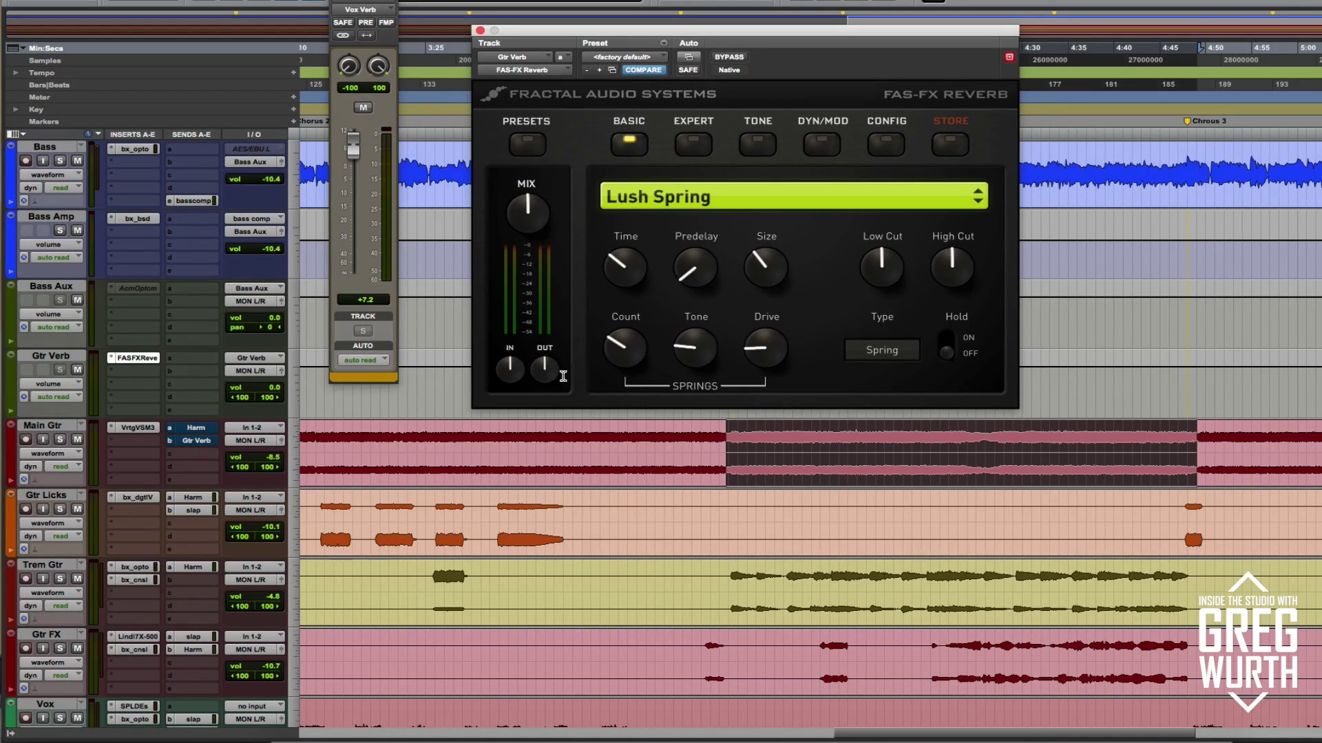
- Solo the Main Gtr track and play the selected guitar passage dry, with the Gtr Verb track muted
{"action": "left_click", "coordinate": [60, 440]}
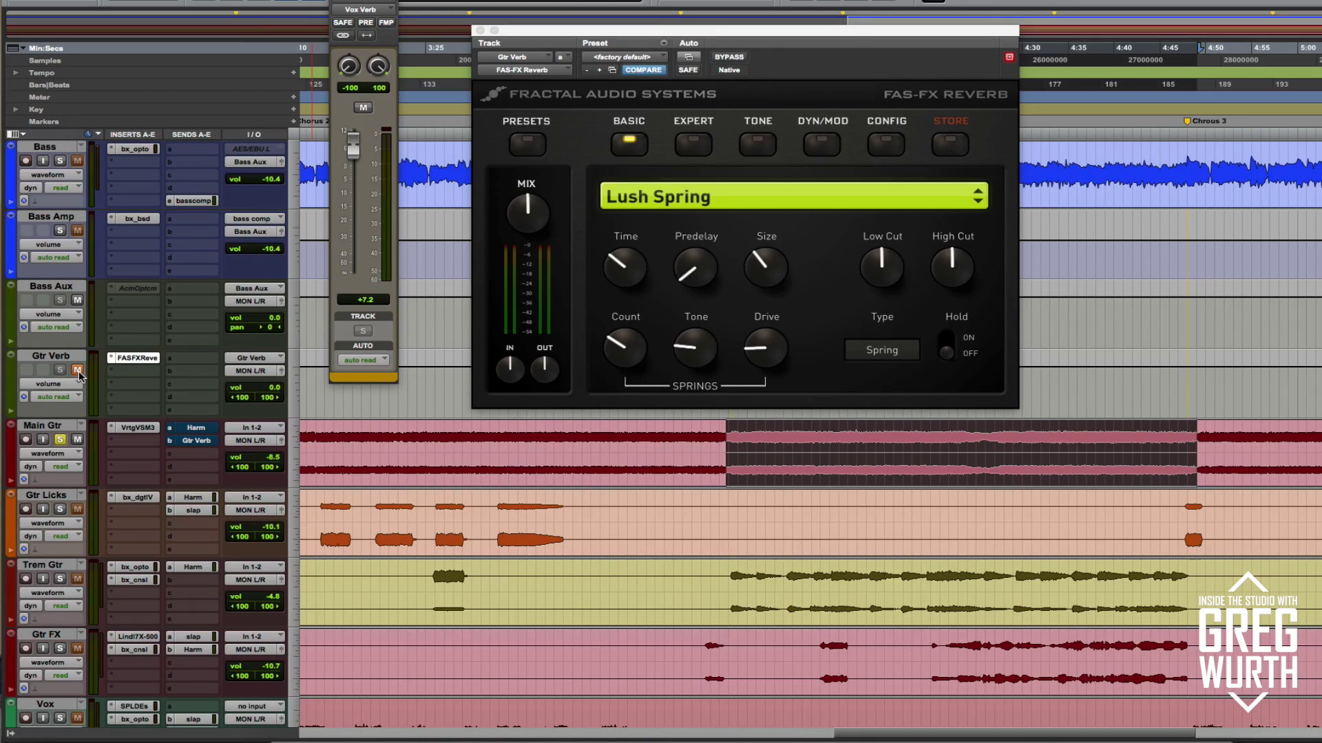
{"action": "key", "text": "space"}
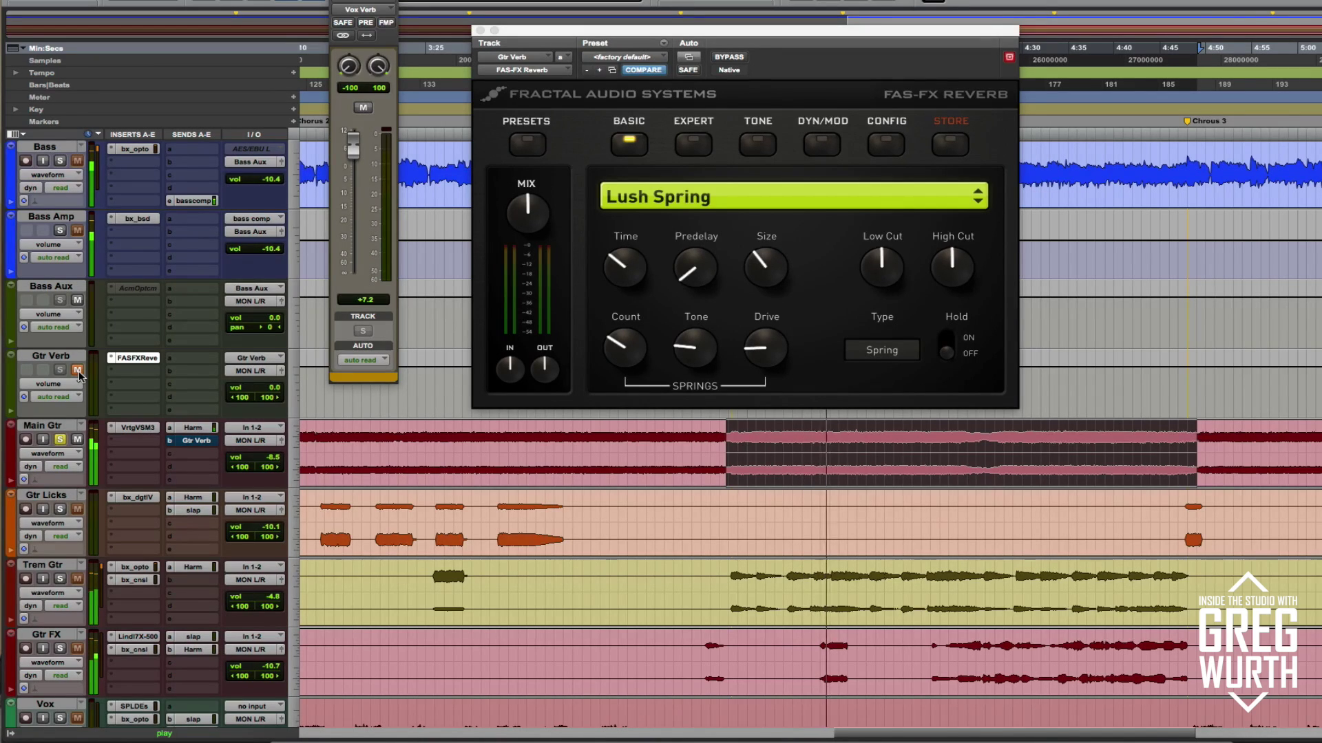
{"action": "key", "text": "space"}
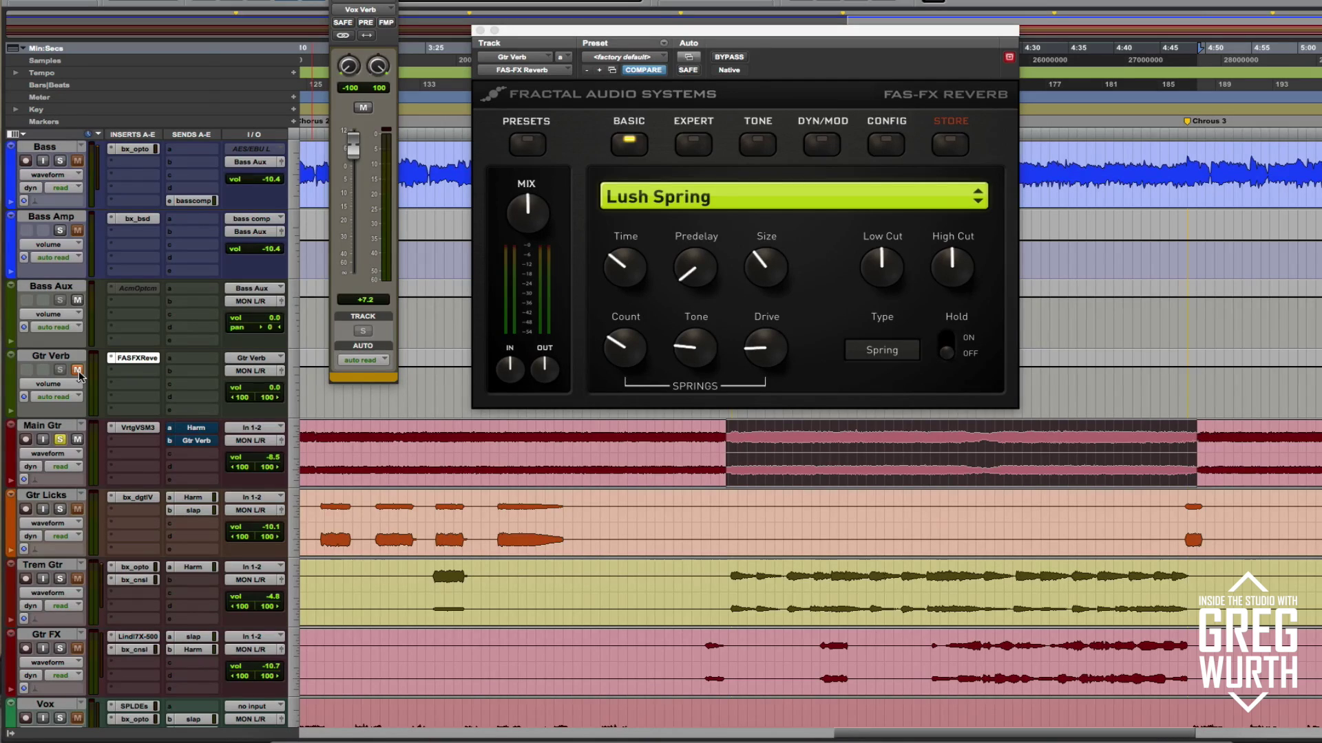
- Unmute the Gtr Verb track and the Main Gtr's Gtr Verb send, playing the guitar passage with the Lush Spring reverb
{"action": "left_click", "coordinate": [77, 371]}
{"action": "key", "text": "space"}
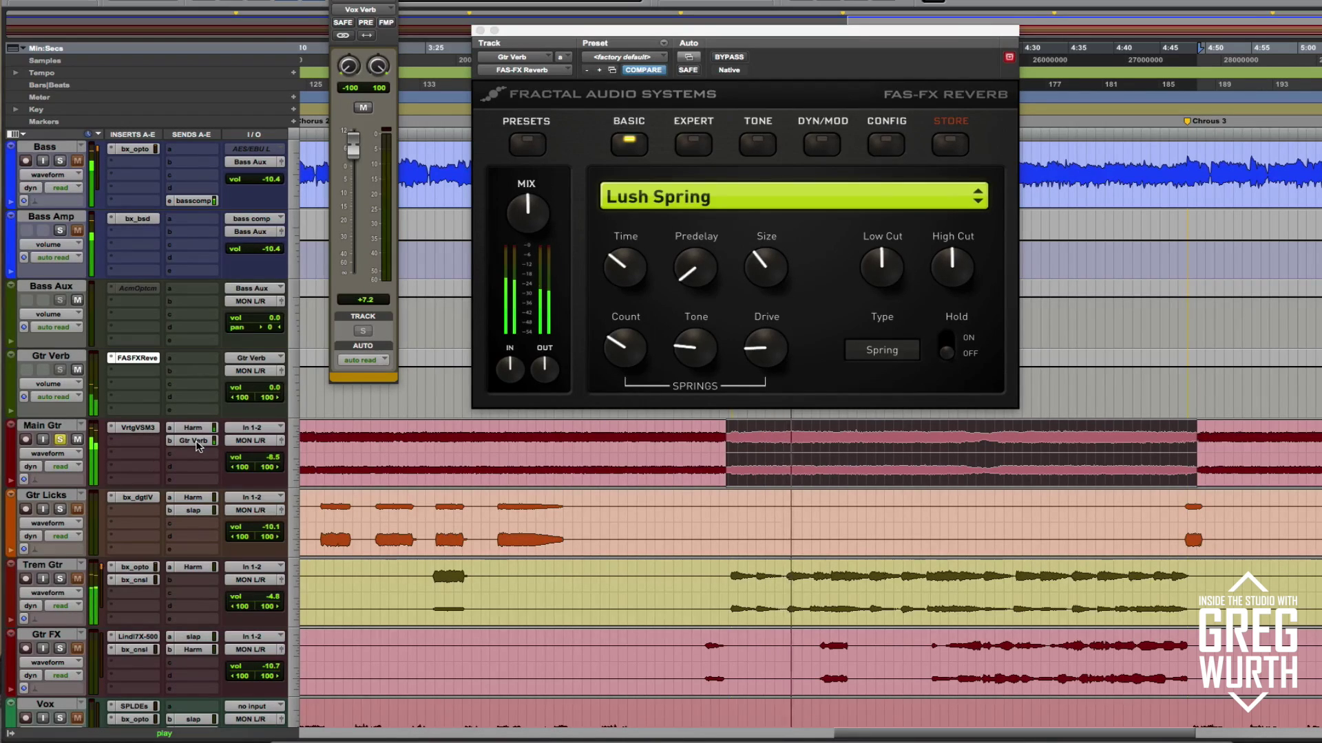
{"action": "left_click", "coordinate": [195, 441]}
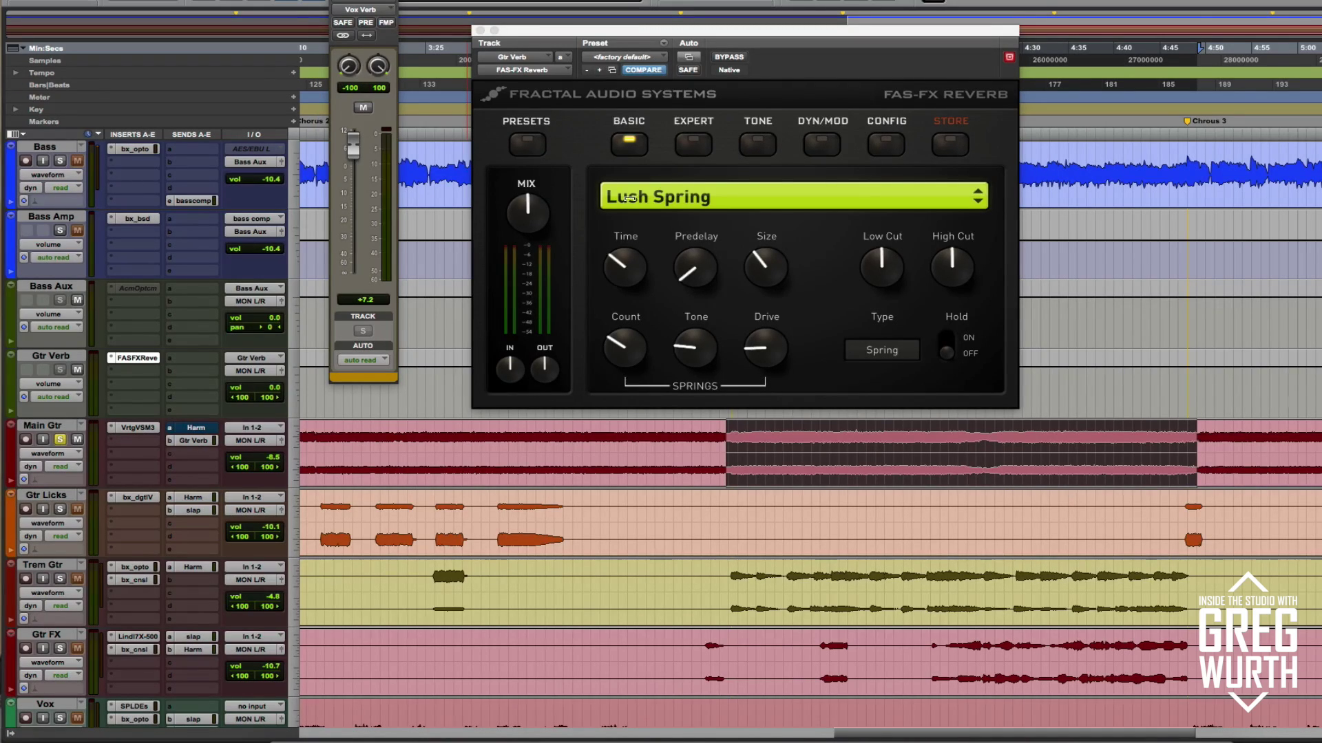
- Review the Spring category's presets, keep Lush Spring, and adjust the springs' Count in the basic controls
{"action": "left_click", "coordinate": [527, 143]}
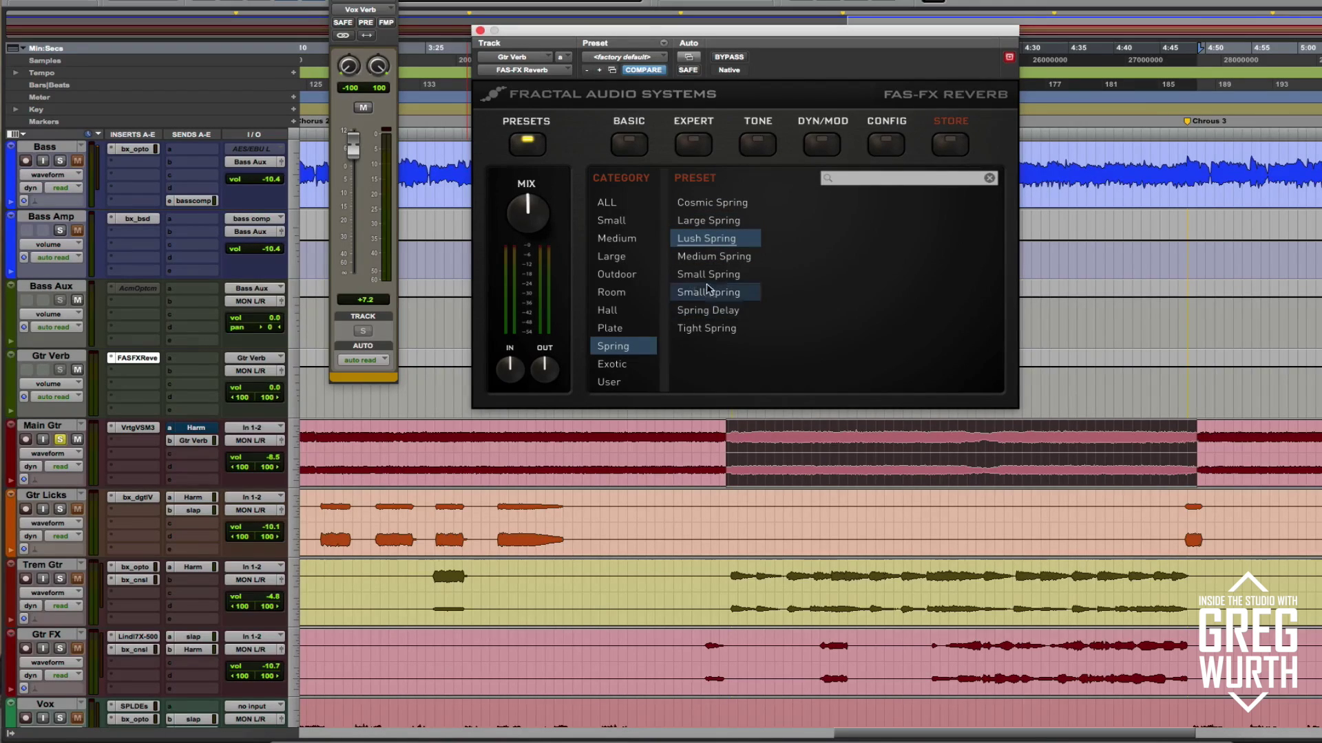
{"action": "left_click", "coordinate": [638, 143]}
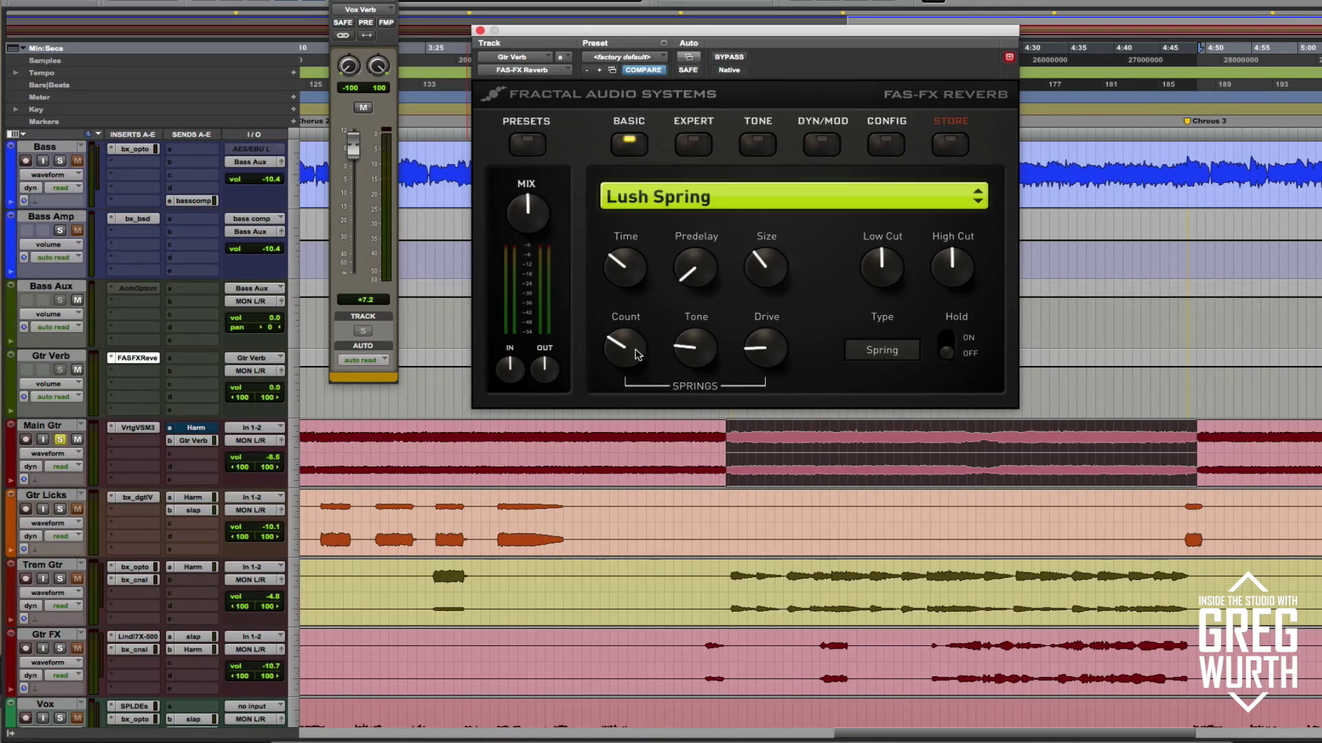
{"action": "mouse_move", "coordinate": [623, 345]}
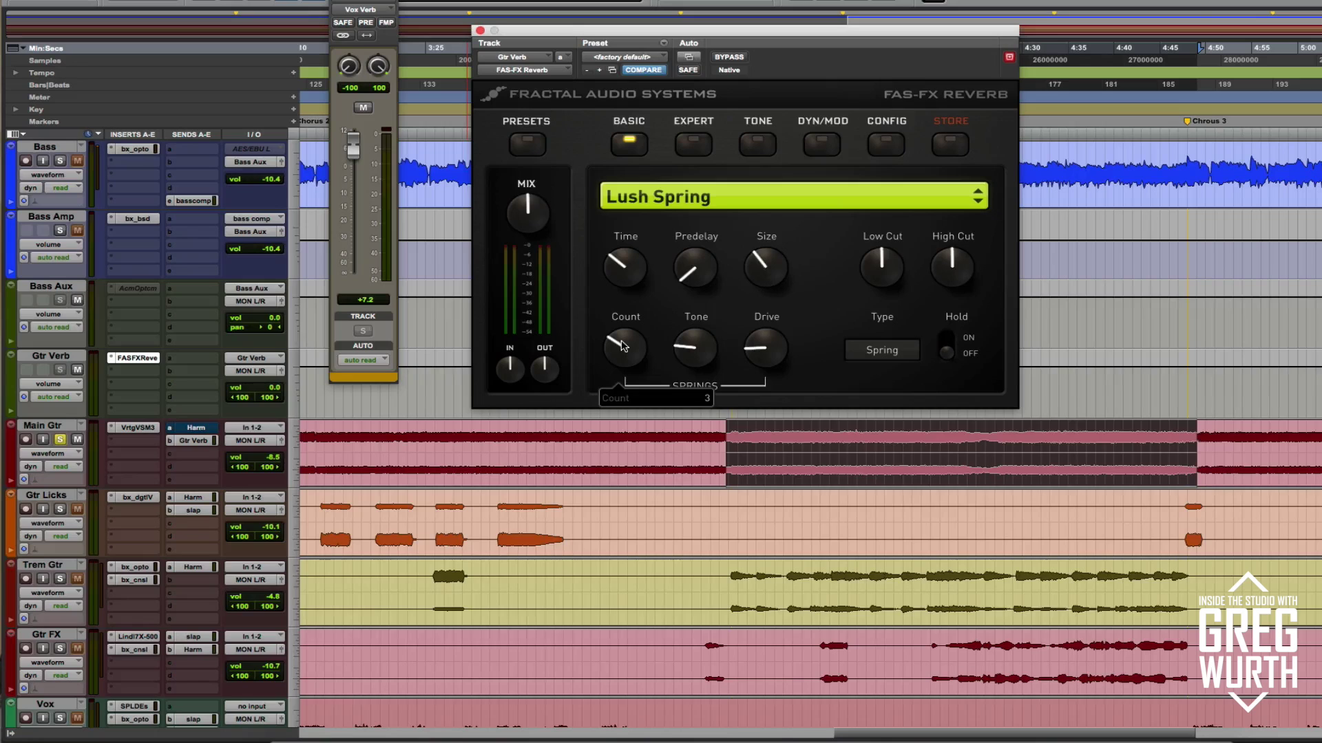
{"action": "left_click_drag", "start_coordinate": [623, 346], "coordinate": [579, 599]}
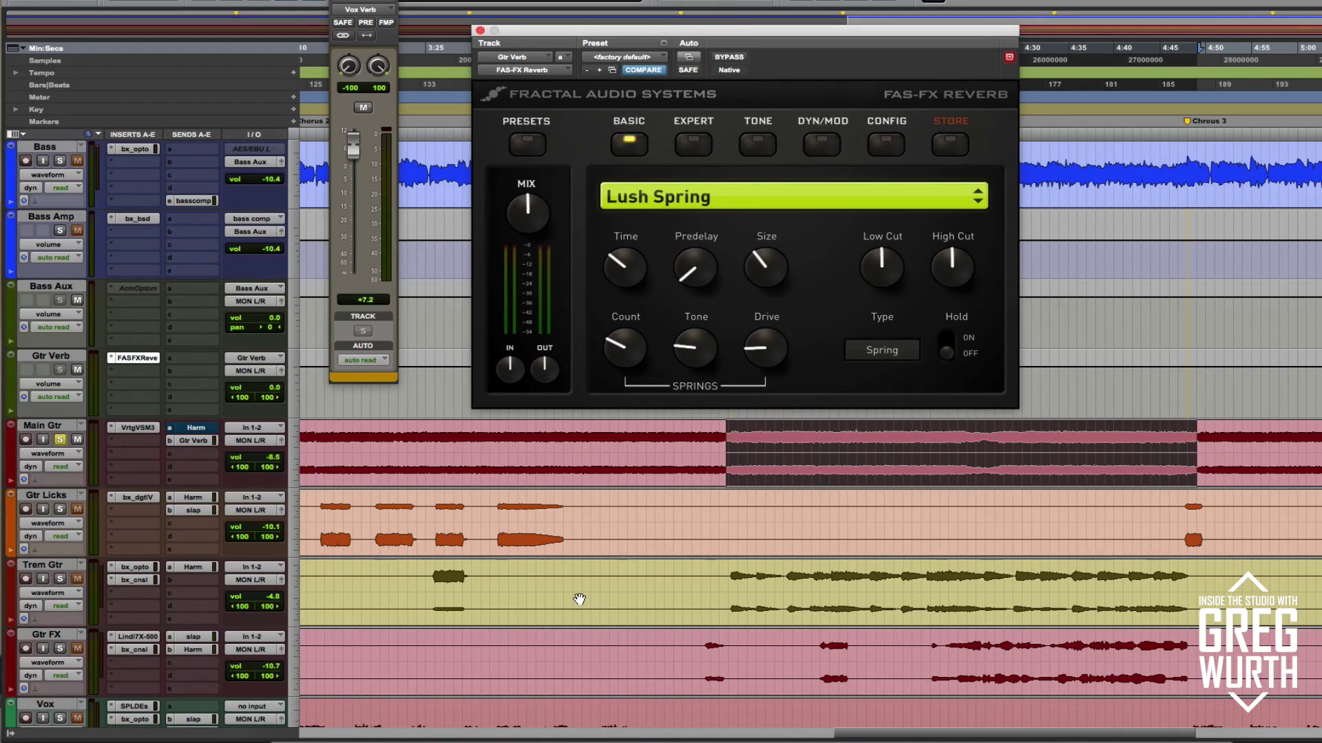
- Clear the Main Gtr solo and play the full mix from shortly before the guitar passage through the start of Chorus 3
{"action": "left_click", "coordinate": [61, 439]}
{"action": "left_click", "coordinate": [655, 435]}
{"action": "key", "text": "space"}
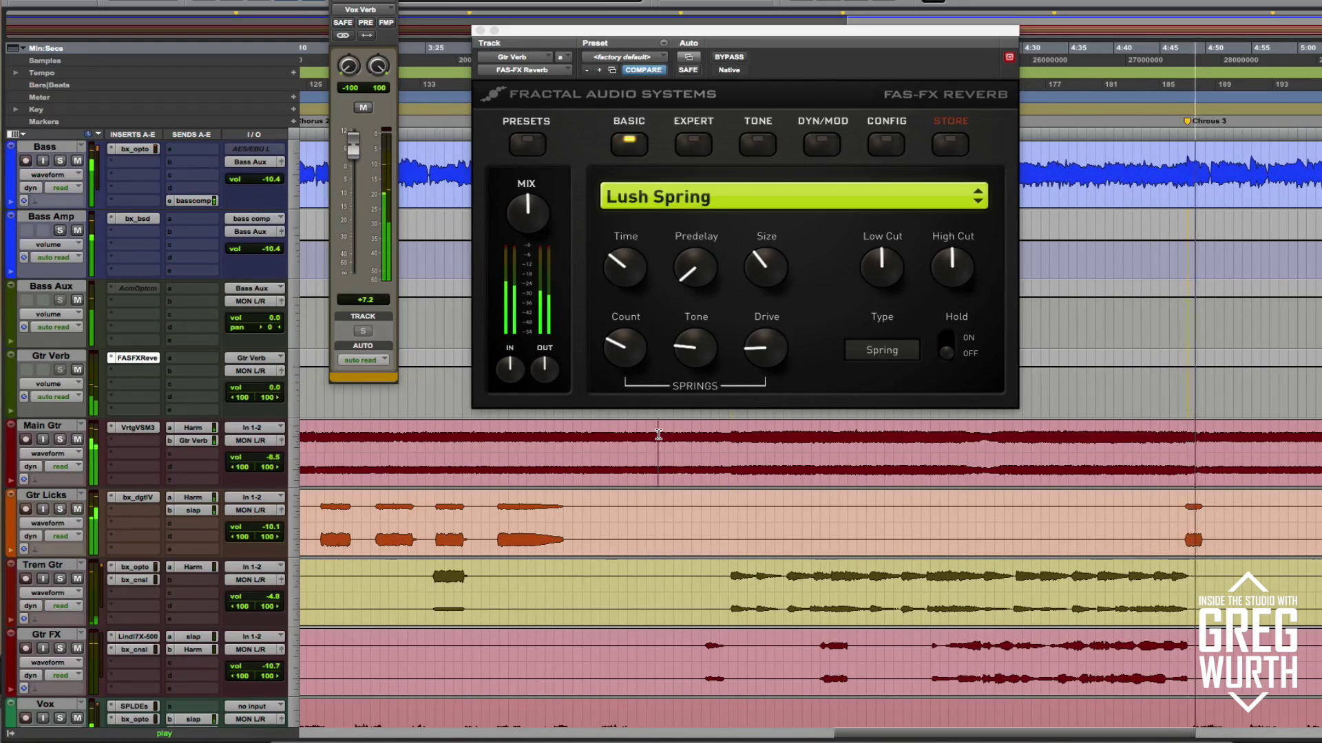
{"action": "key", "text": "space"}
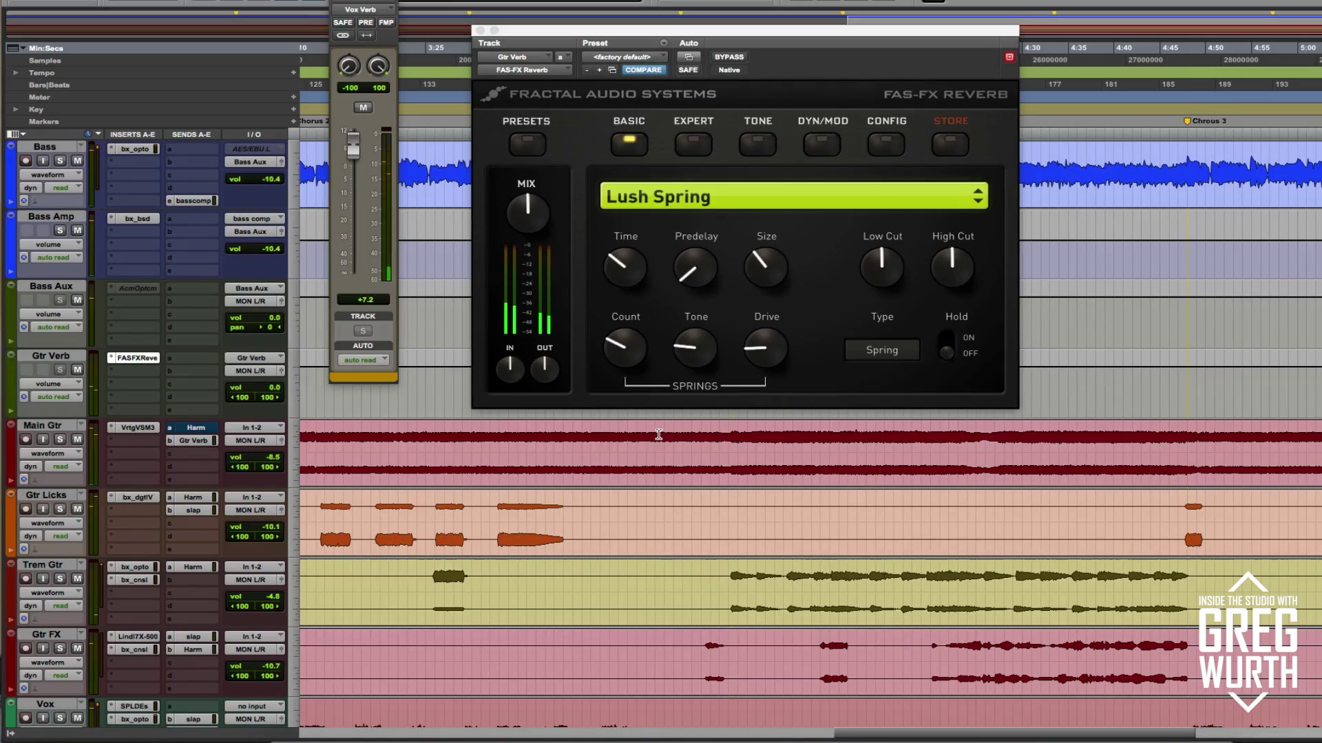